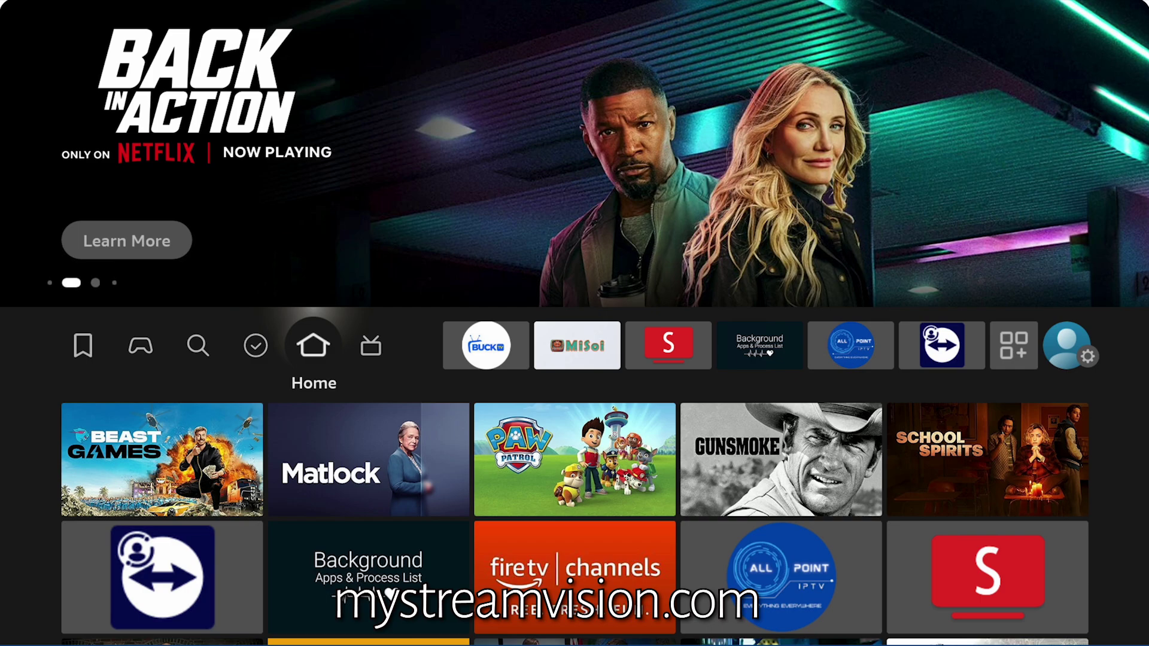
# - Open the Fire TV settings from the home screen
pyautogui.press('Right')
pyautogui.press('Right')
pyautogui.press('Right')
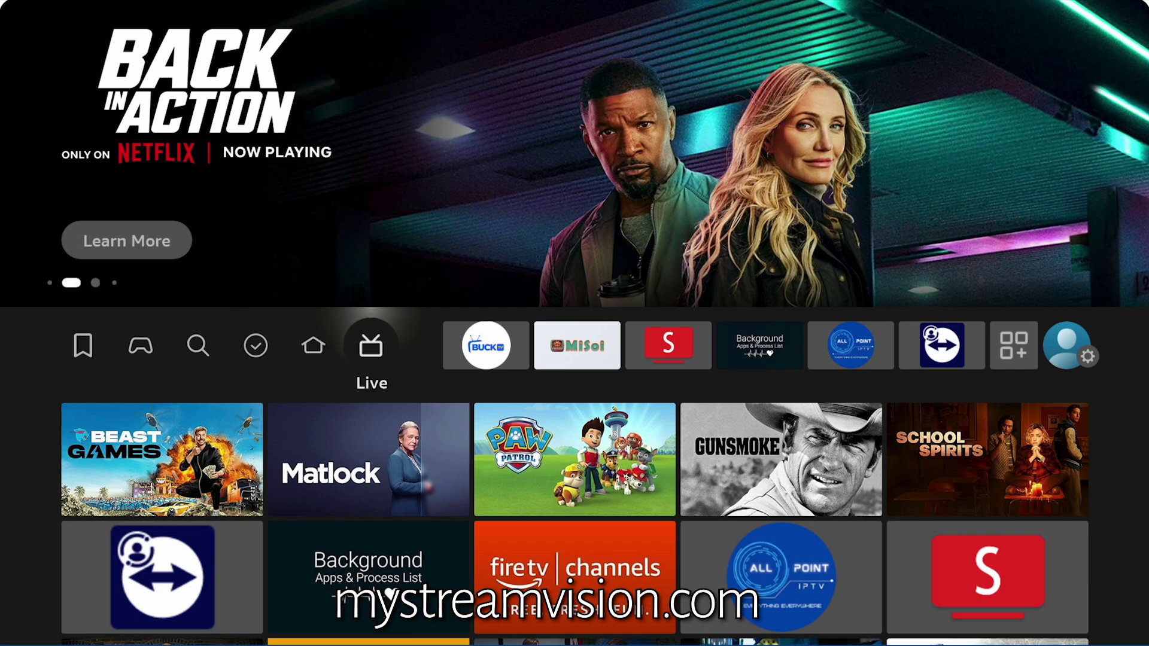
pyautogui.press('Right')
pyautogui.press('Right')
pyautogui.press('Right')
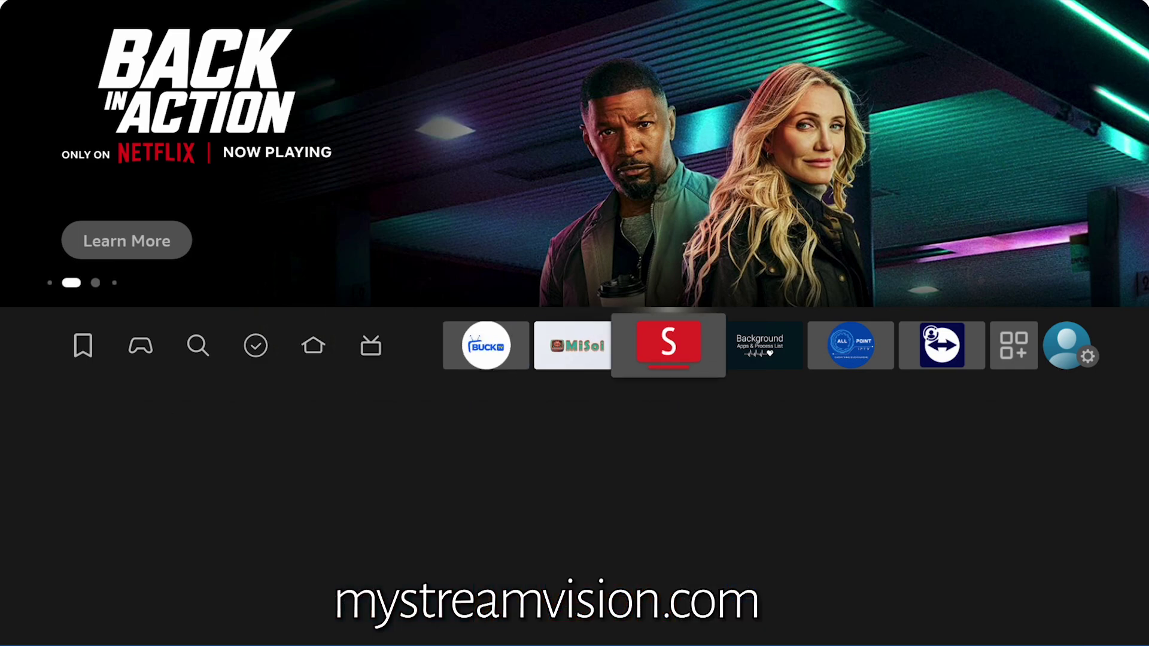
pyautogui.press('Right')
pyautogui.press('Right')
pyautogui.press('Right')
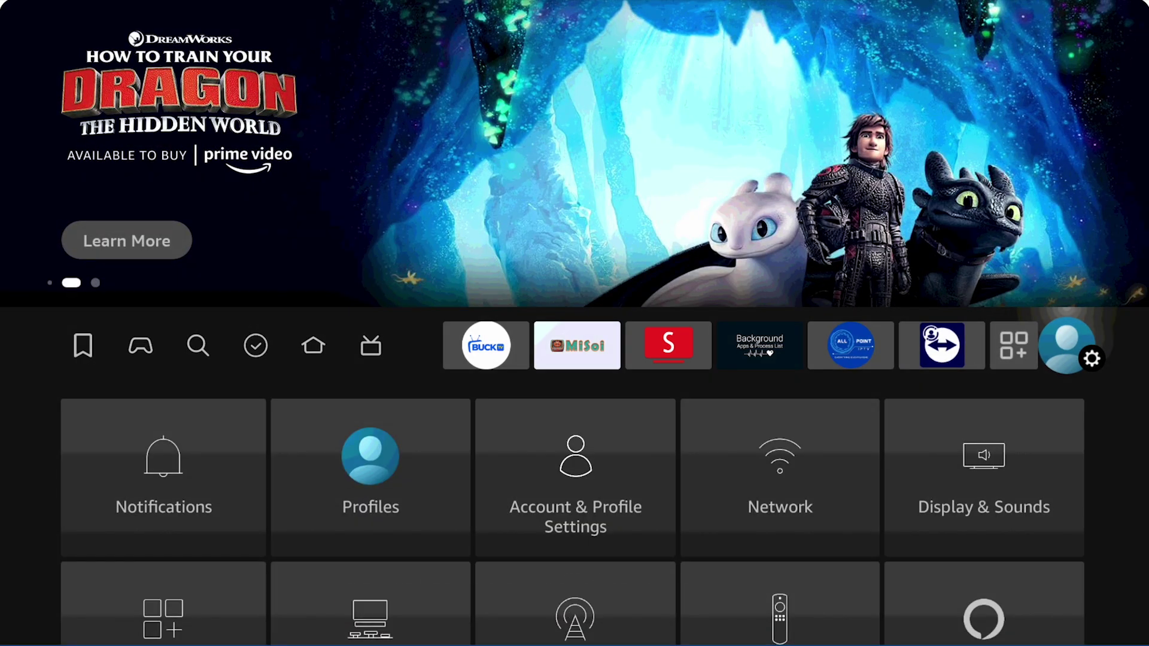
# - Open the My Fire TV device settings
pyautogui.press('Down')
pyautogui.press('Down')
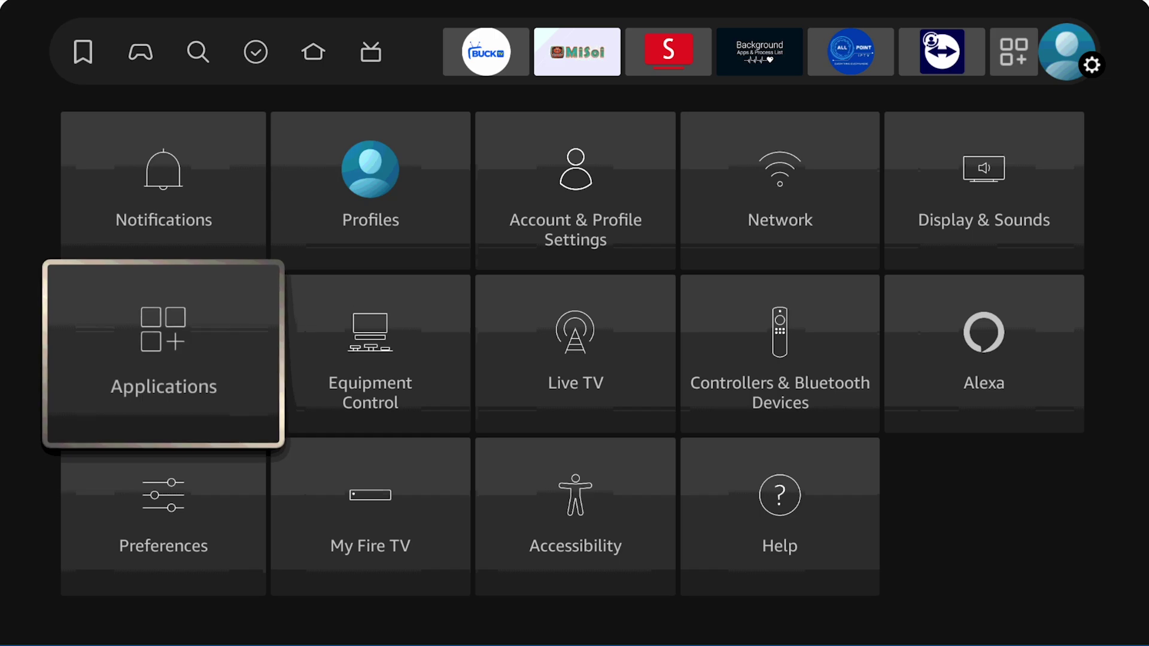
pyautogui.press('Down')
pyautogui.press('Right')
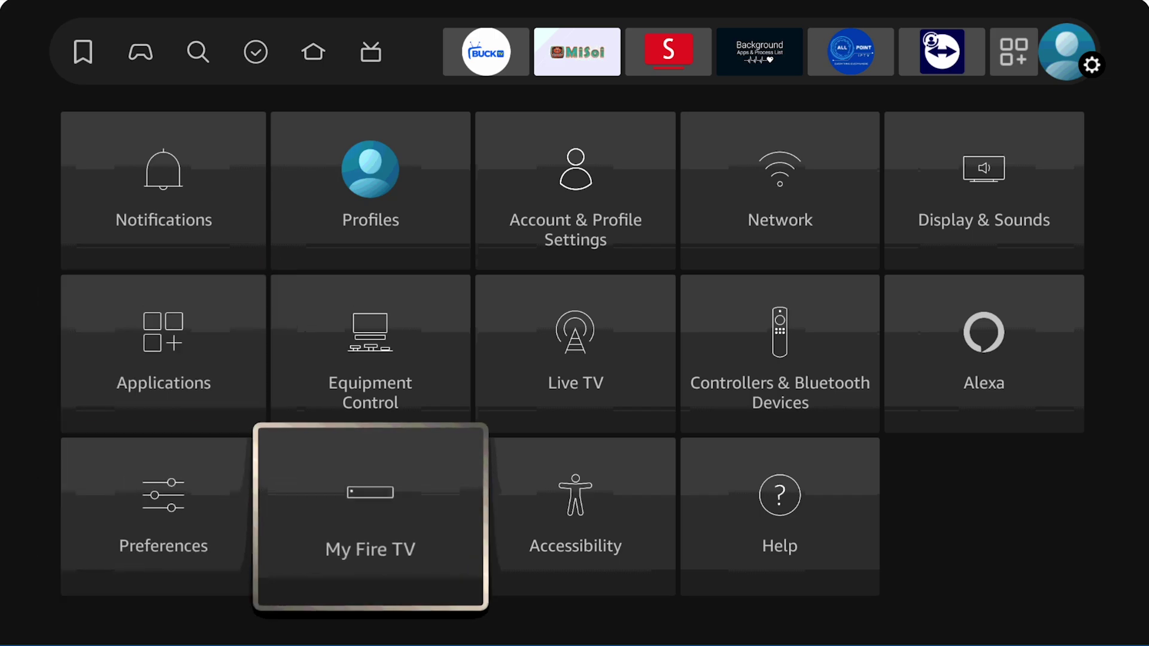
pyautogui.press('Return')
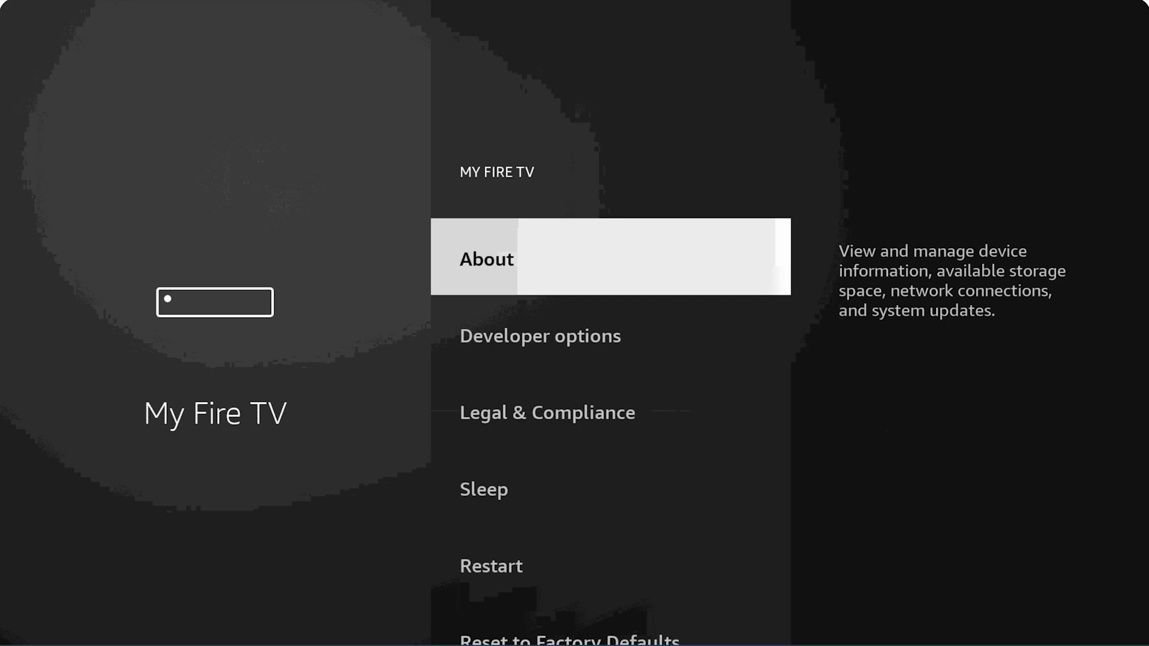
# - Check for Fire OS system updates in the device's About information and return to the settings overview
pyautogui.press('Return')
pyautogui.press('Down')
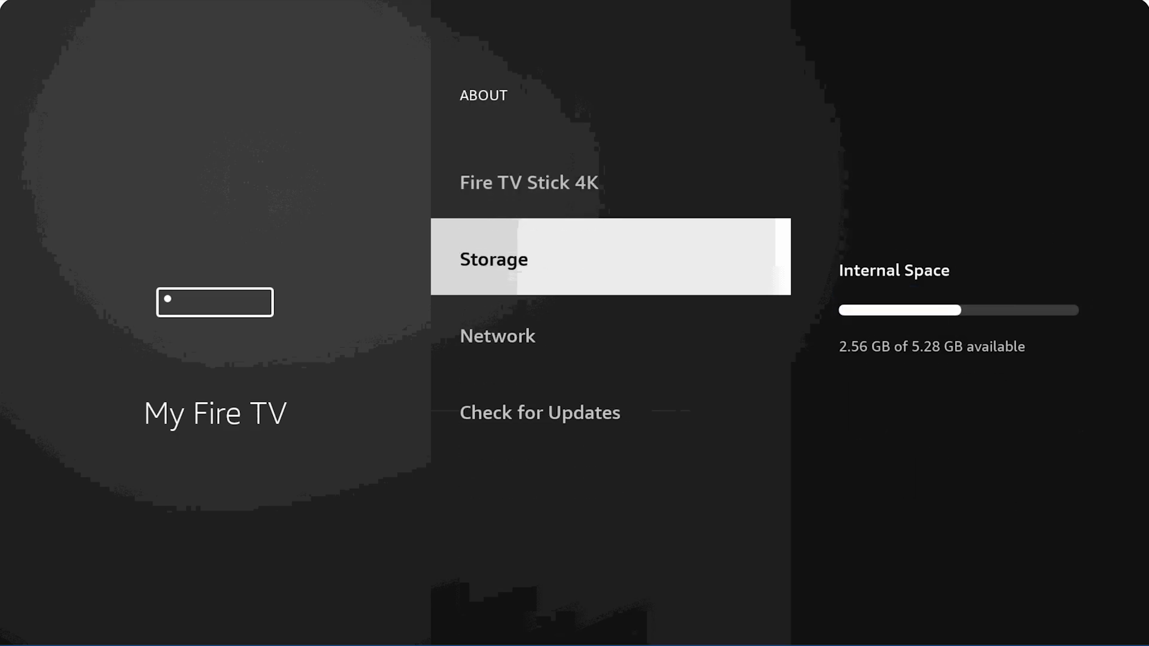
pyautogui.press('Down')
pyautogui.press('Down')
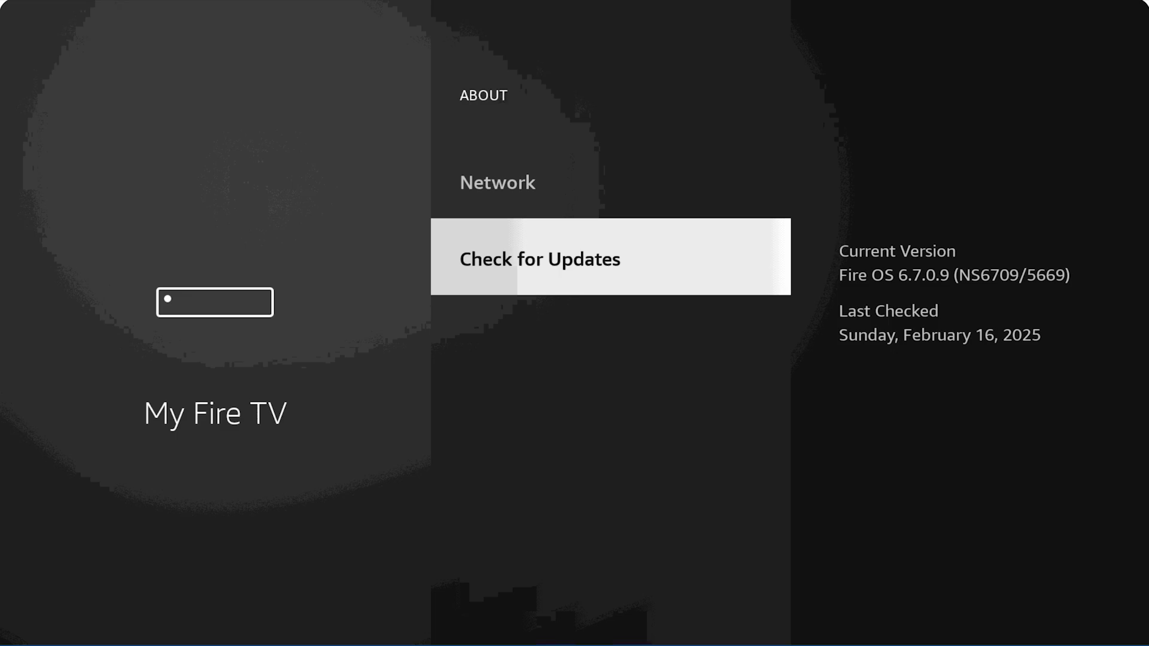
pyautogui.press('Return')
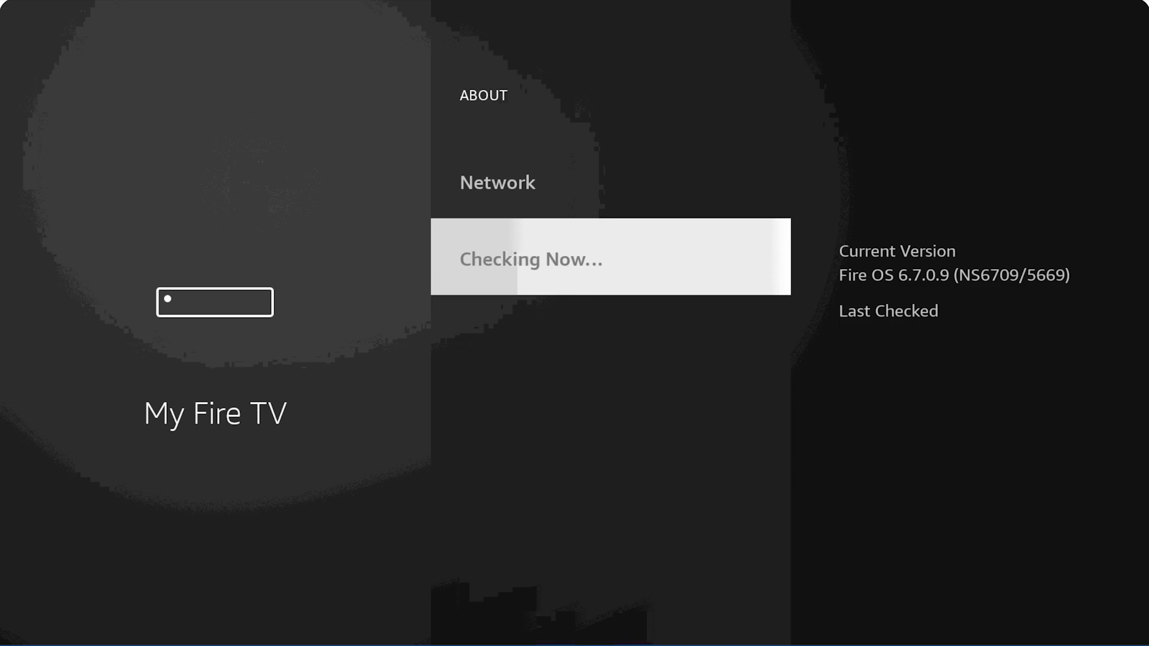
pyautogui.press('Escape')
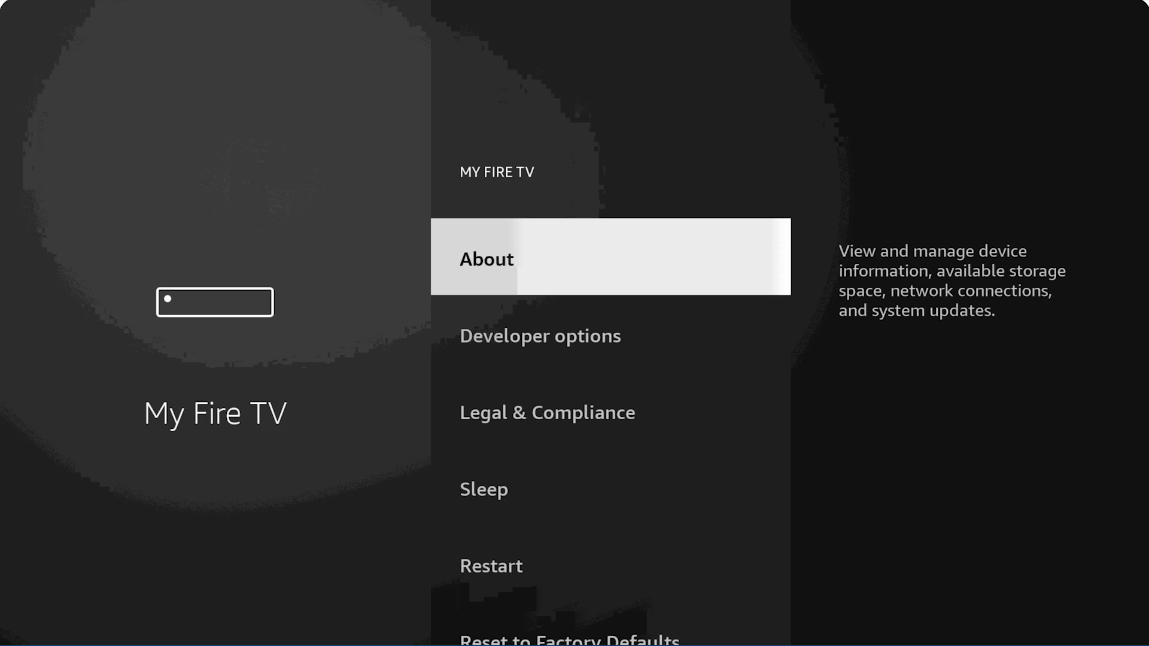
pyautogui.press('Return')
pyautogui.press('Down')
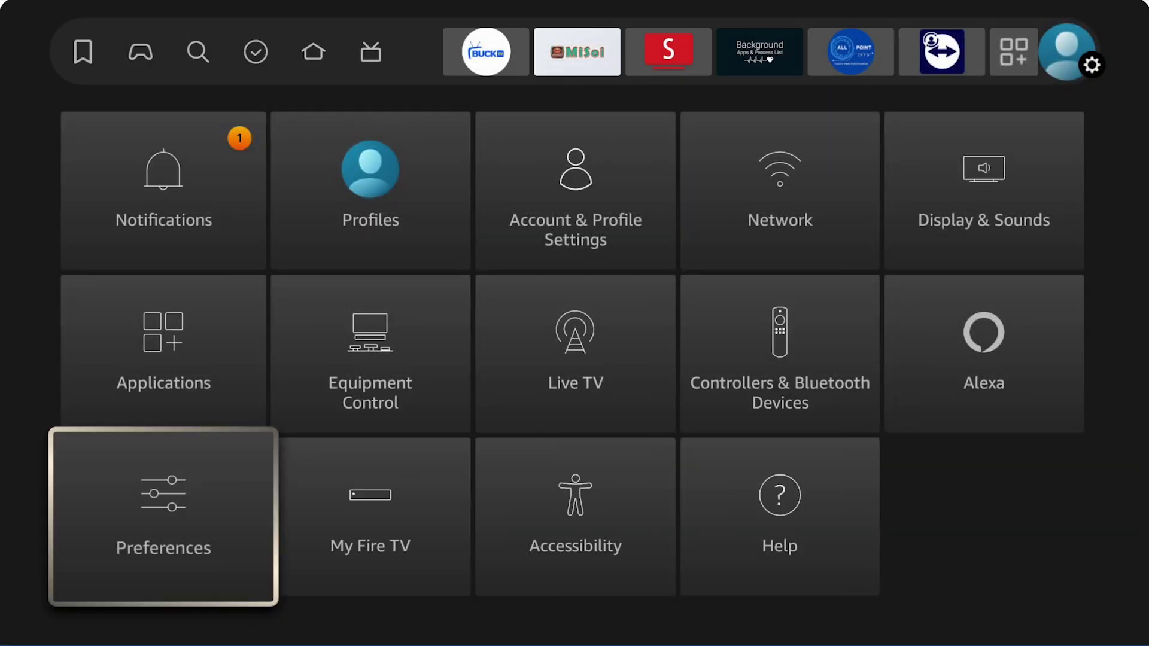
# - Open Manage Installed Applications within the Applications settings
pyautogui.press('Up')
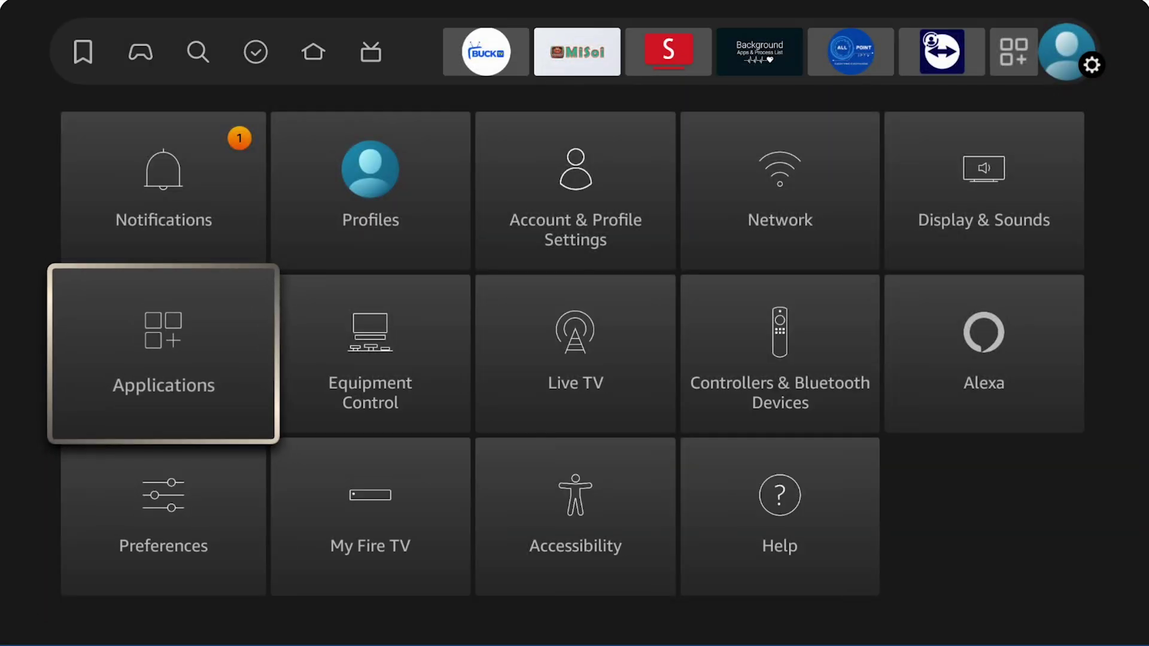
pyautogui.press('Return')
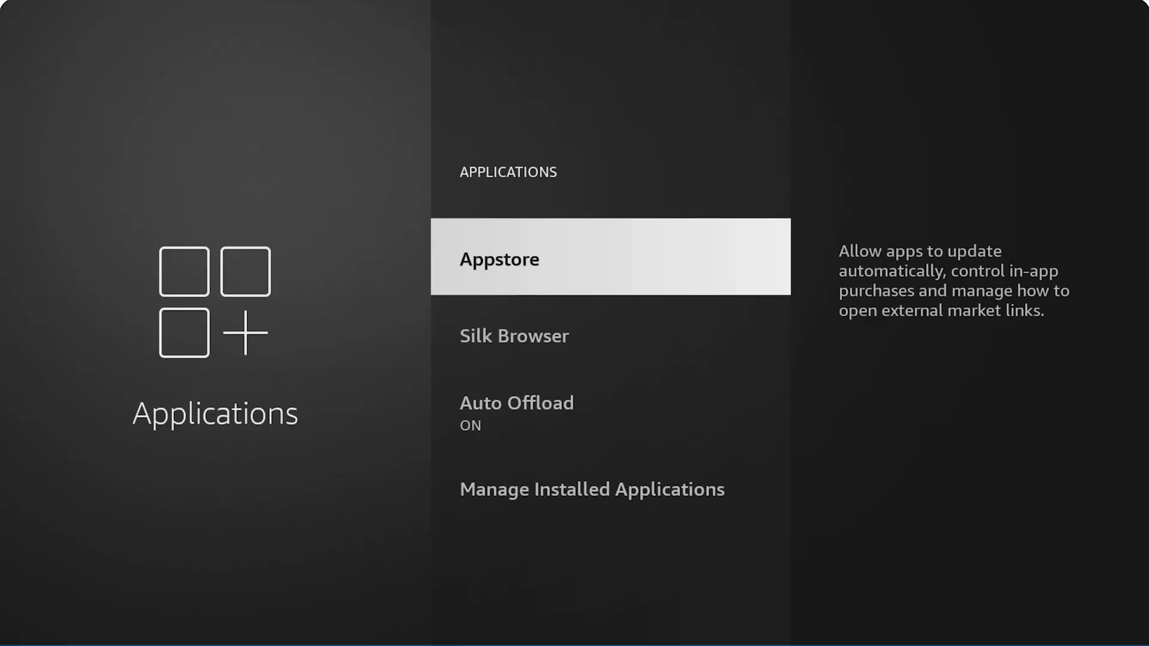
pyautogui.press('Down')
pyautogui.press('Down')
pyautogui.press('Down')
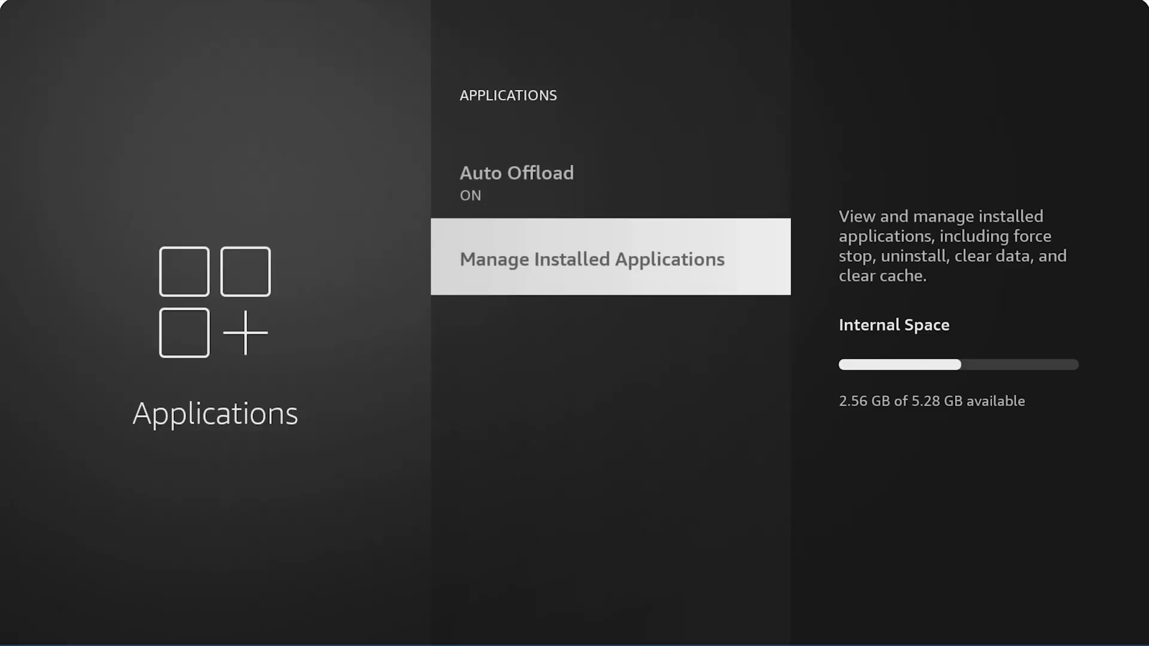
pyautogui.press('Return')
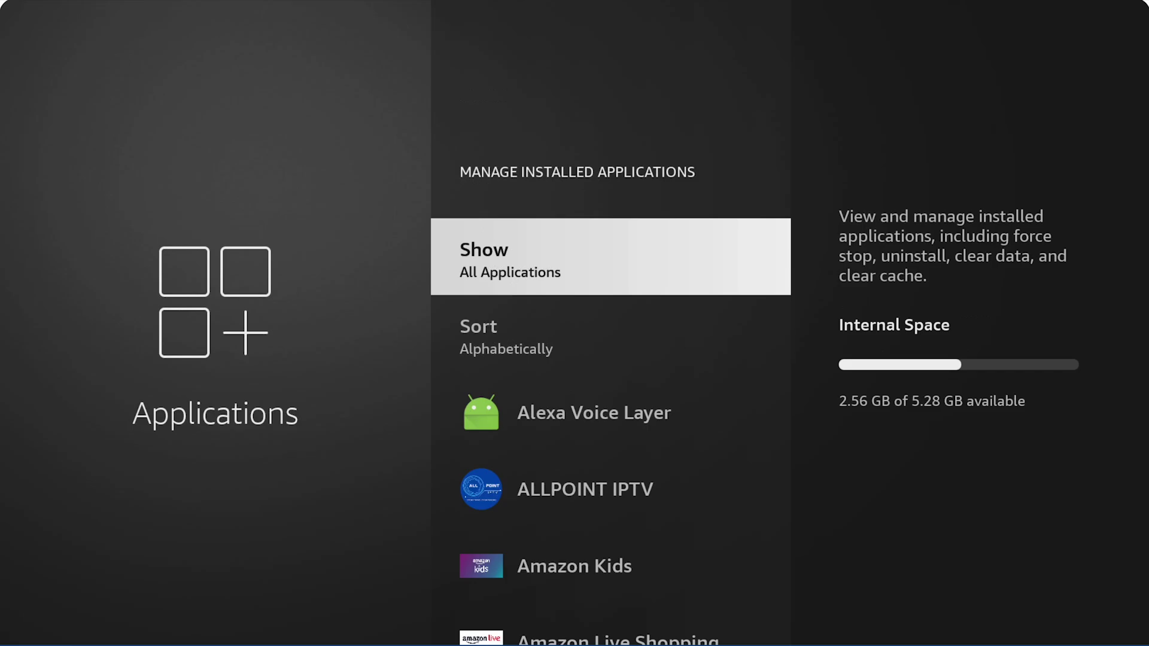
# - Review the size, storage and cache details of the installed apps from ALLPOINT IPTV down to FireTV Player
pyautogui.press('Down')
pyautogui.press('Down')
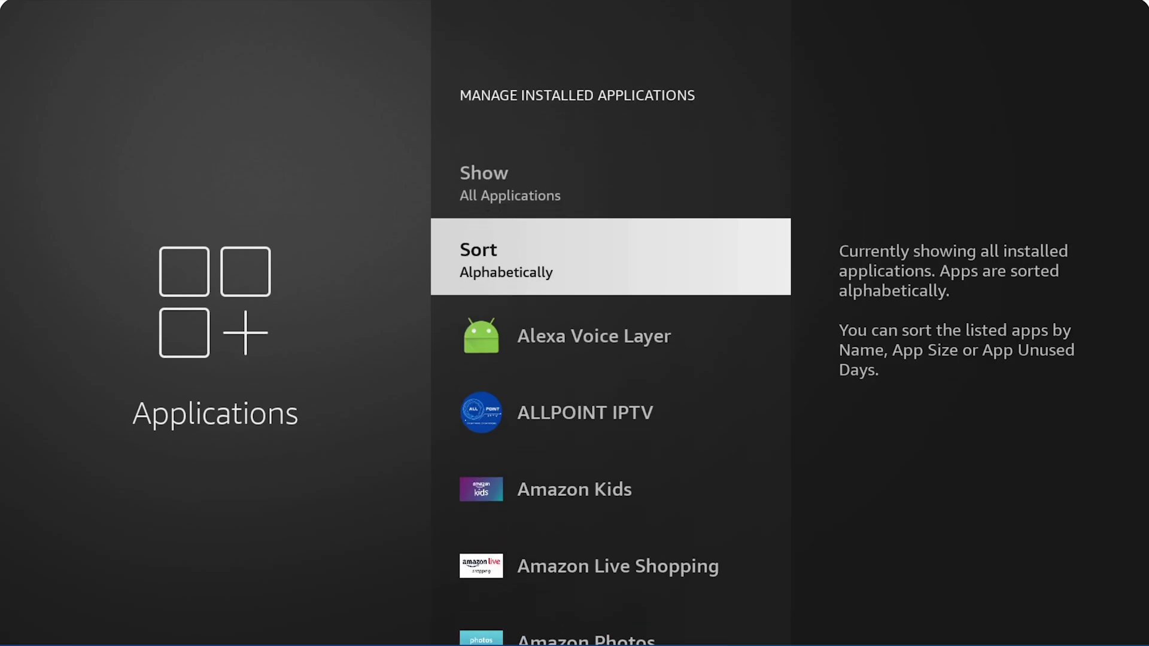
pyautogui.press('Down')
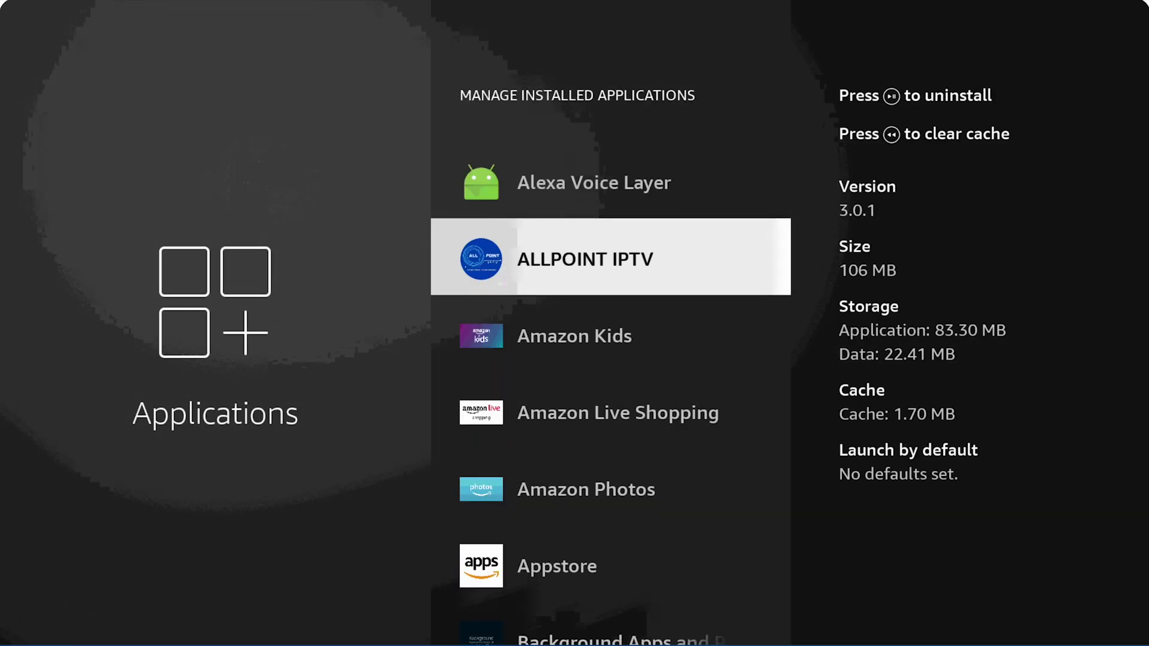
pyautogui.press('Down')
pyautogui.press('Down')
pyautogui.press('Down')
pyautogui.press('Down')
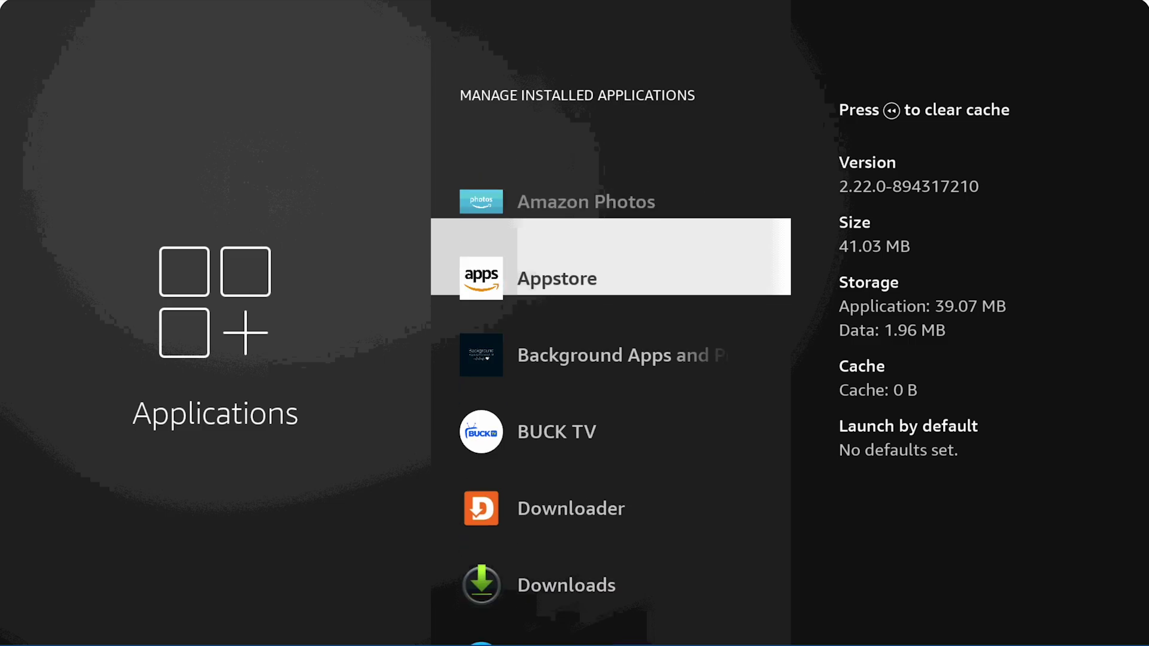
pyautogui.press('Down')
pyautogui.press('Down')
pyautogui.press('Down')
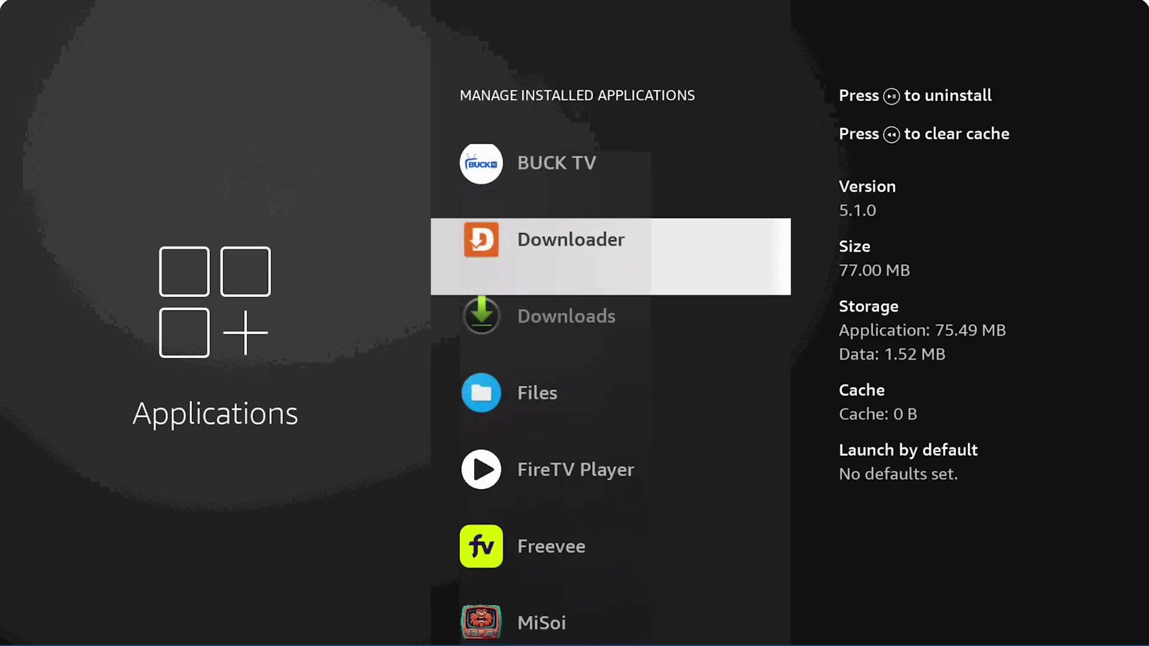
pyautogui.press('Down')
pyautogui.press('Down')
pyautogui.press('Down')
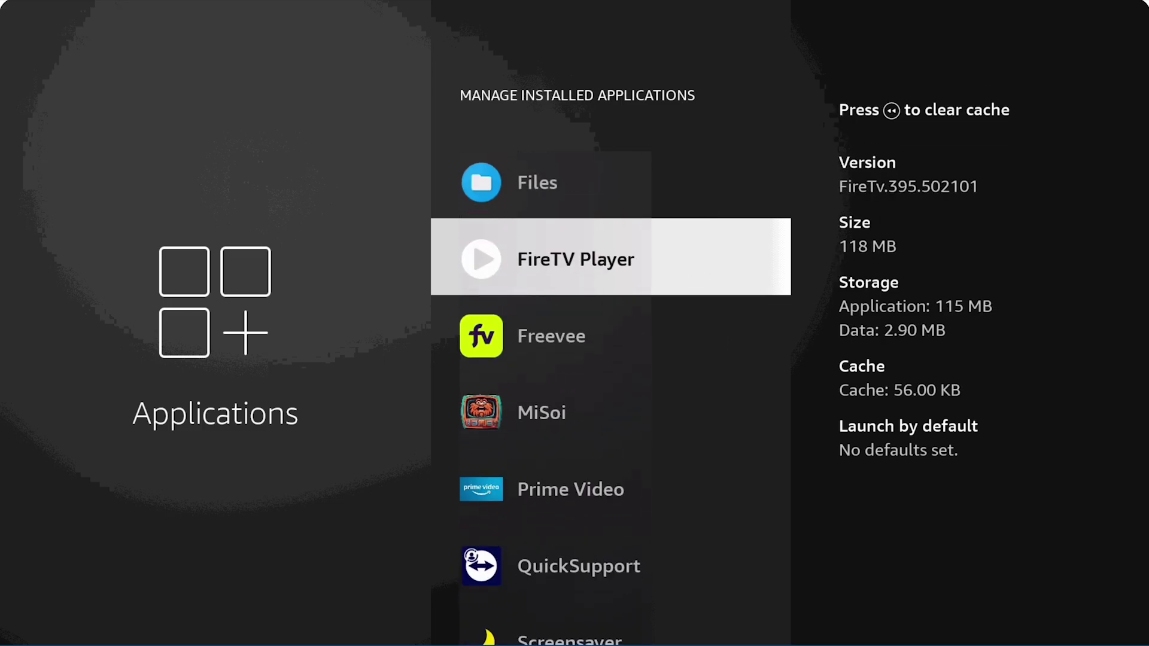
pyautogui.press('Up')
pyautogui.press('Up')
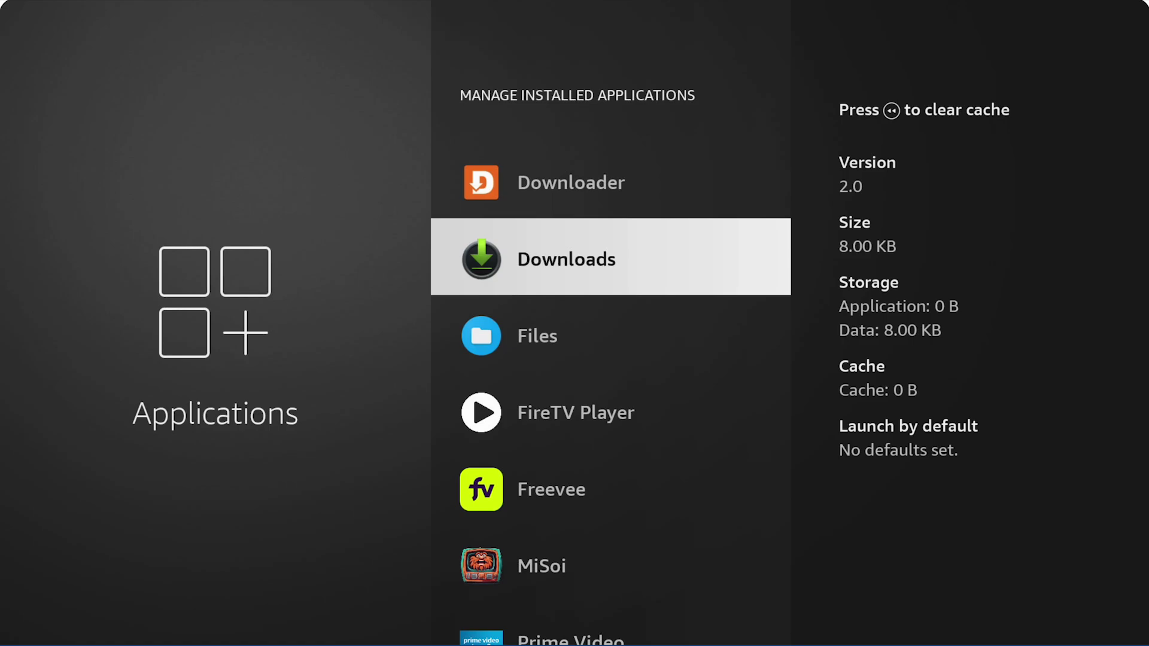
# - Clear the cache of the MiSoi app and leave the installed applications list
pyautogui.press('Down')
pyautogui.press('Down')
pyautogui.press('Down')
pyautogui.press('Down')
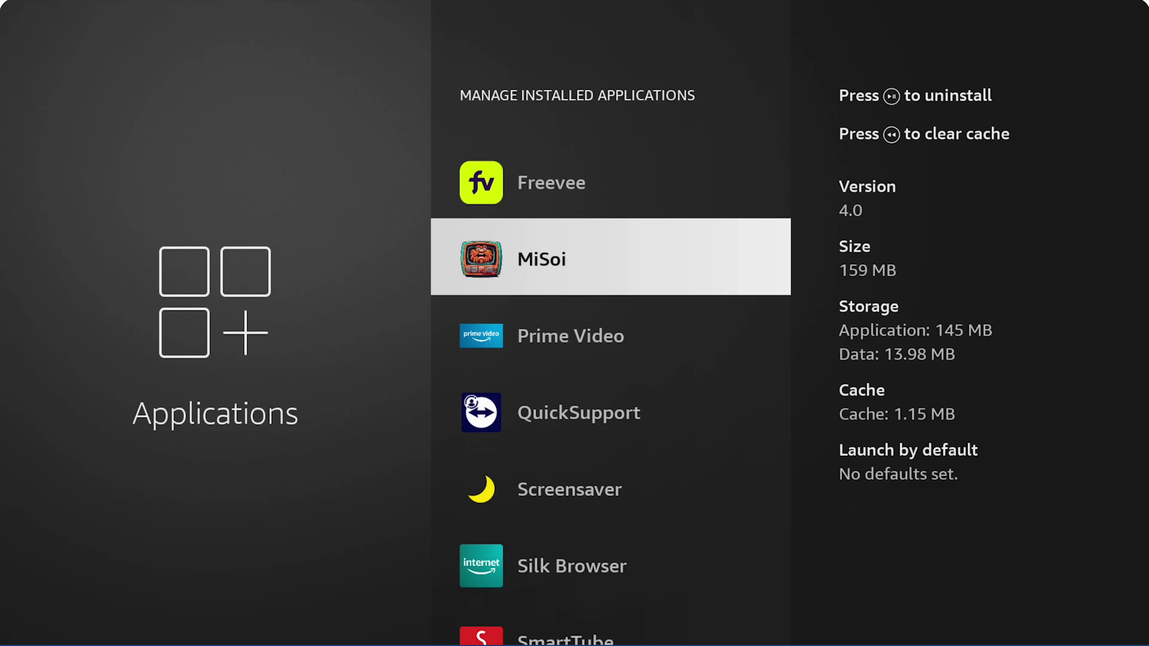
pyautogui.press('XF86AudioRewind')
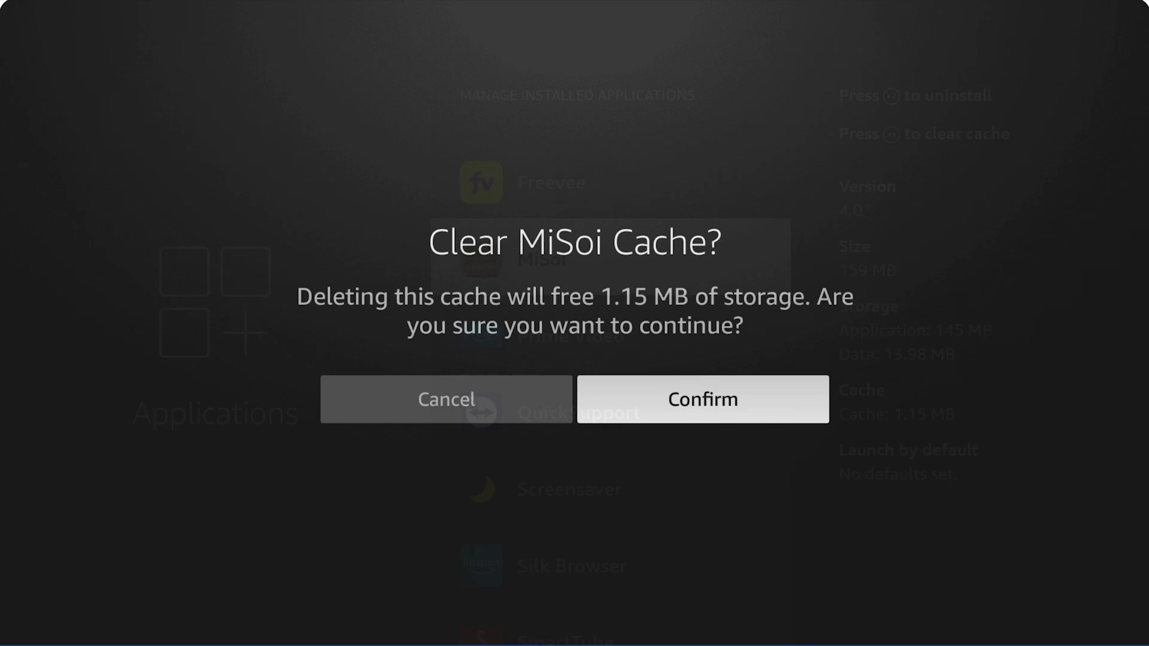
pyautogui.press('Return')
pyautogui.press('Up')
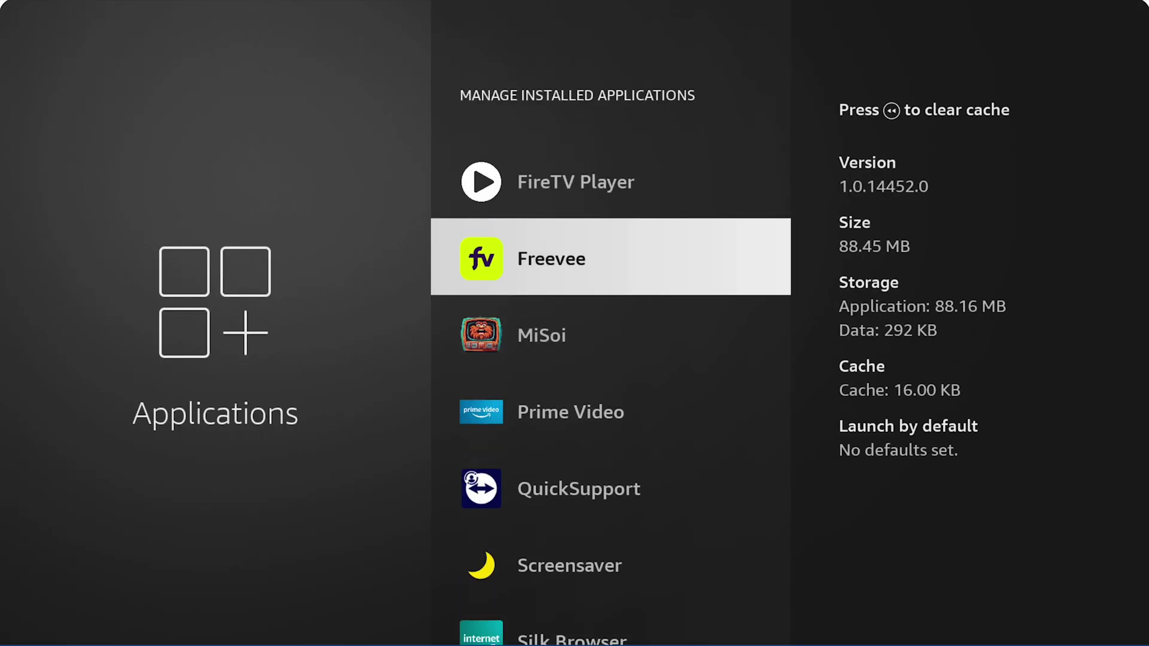
pyautogui.press('Up')
pyautogui.press('Escape')
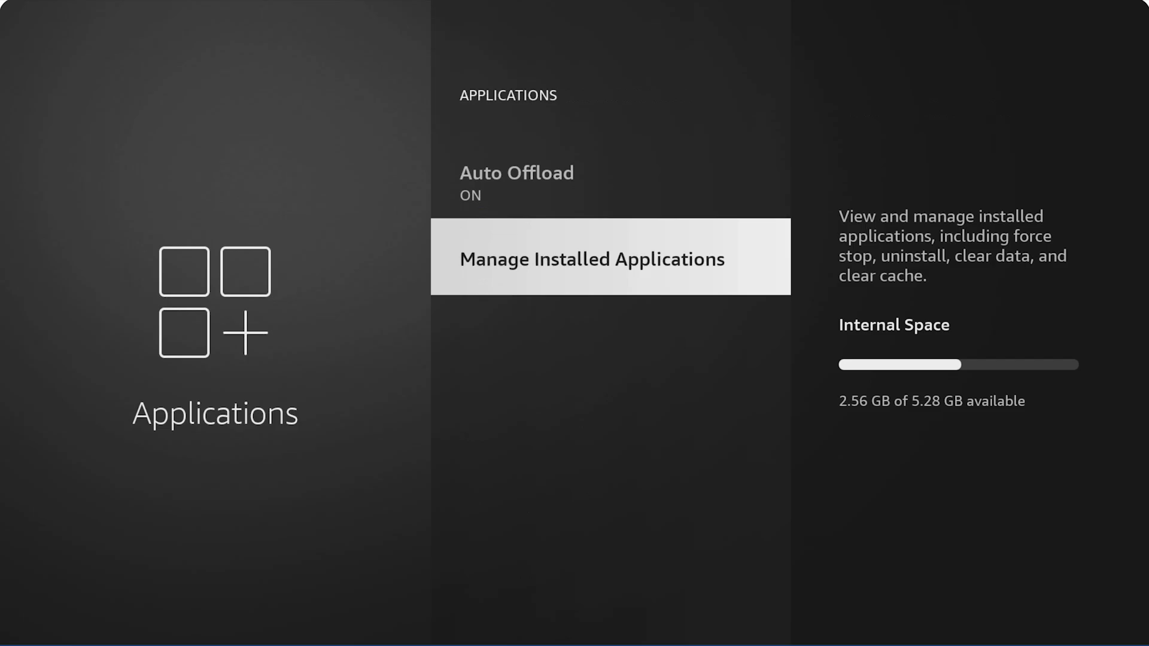
# - Uninstall the ALLPOINT IPTV app from the device and return to the settings overview
pyautogui.press('Return')
pyautogui.press('Down')
pyautogui.press('Down')
pyautogui.press('Down')
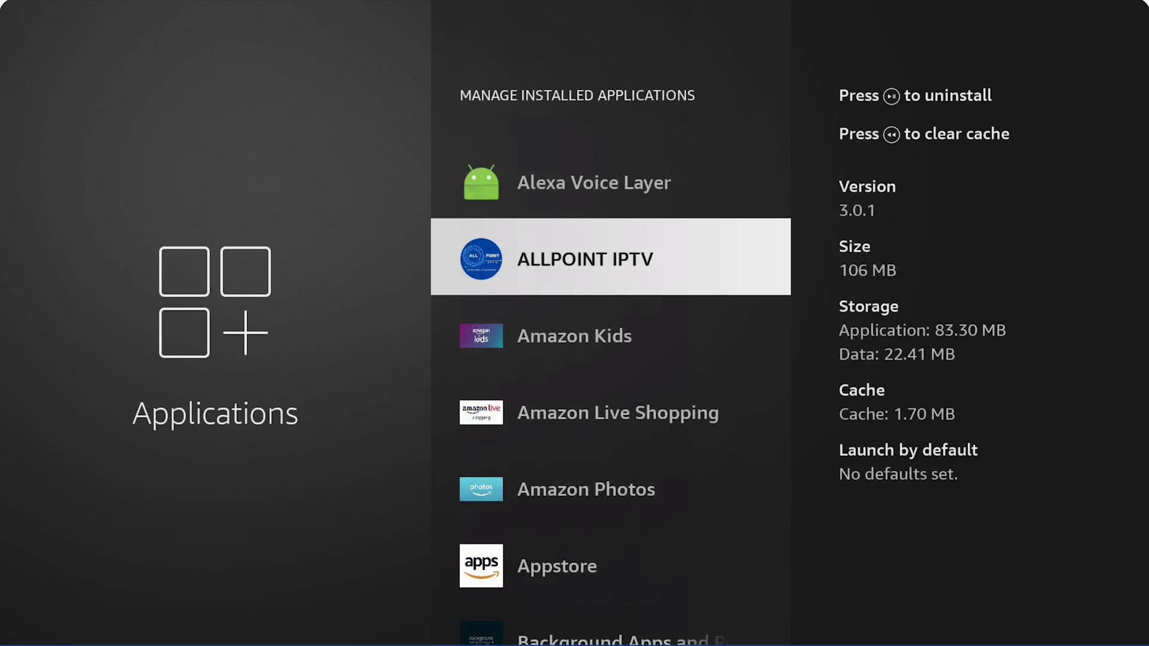
pyautogui.press('Return')
pyautogui.press('Down')
pyautogui.press('Down')
pyautogui.press('Down')
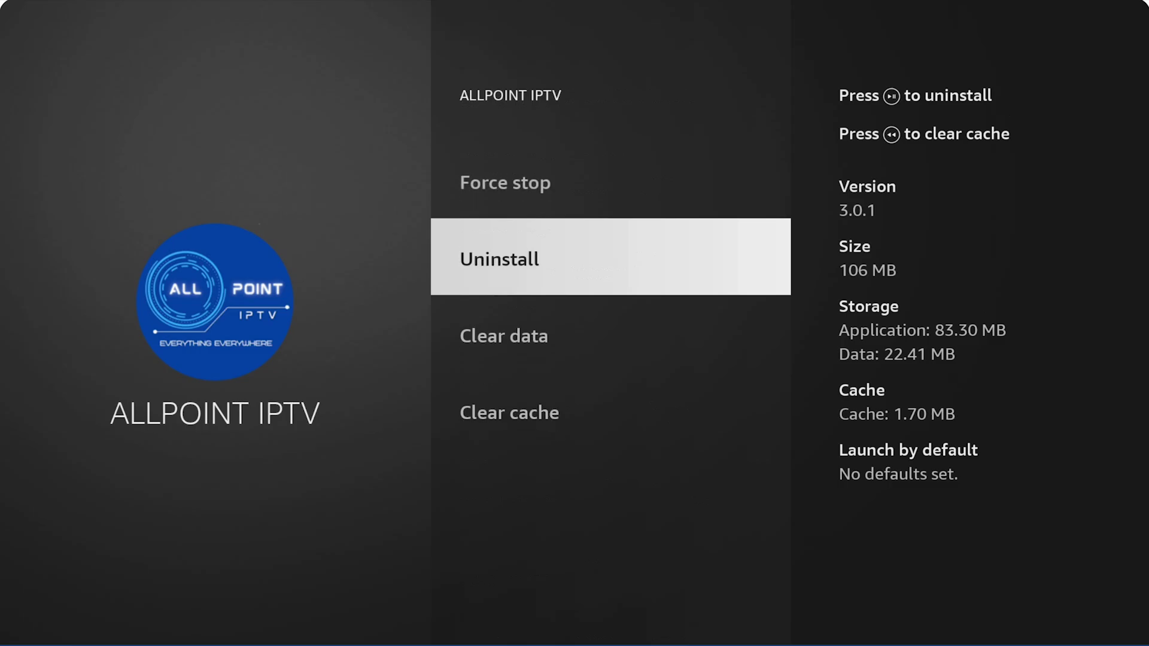
pyautogui.press('Return')
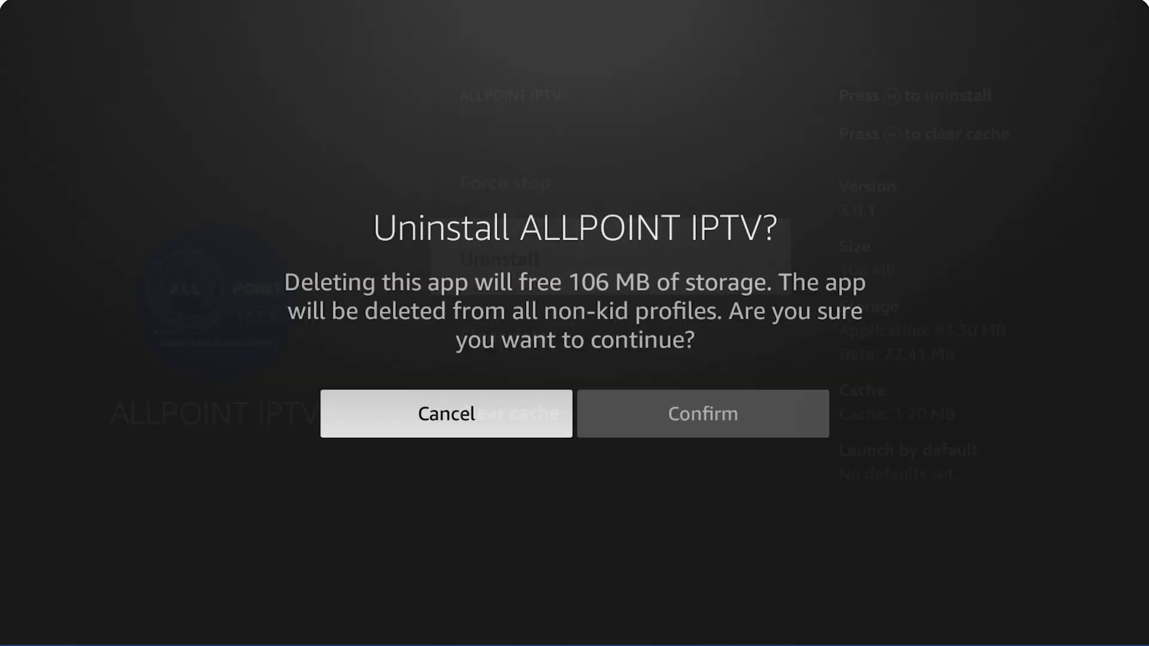
pyautogui.press('Right')
pyautogui.press('Return')
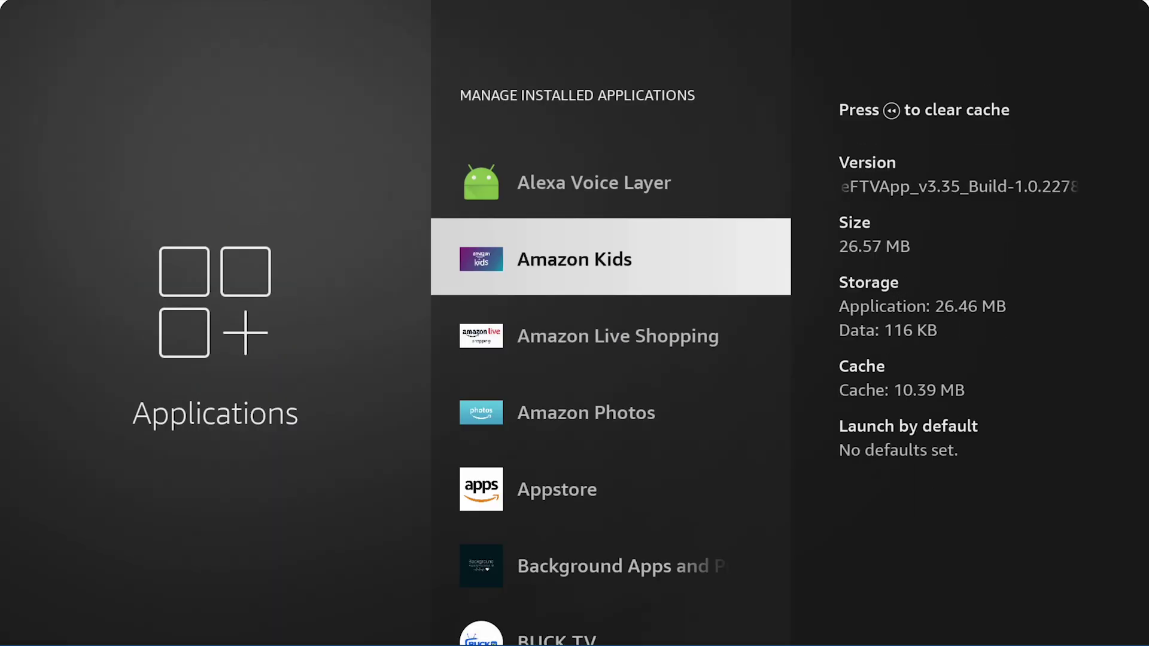
pyautogui.press('Escape')
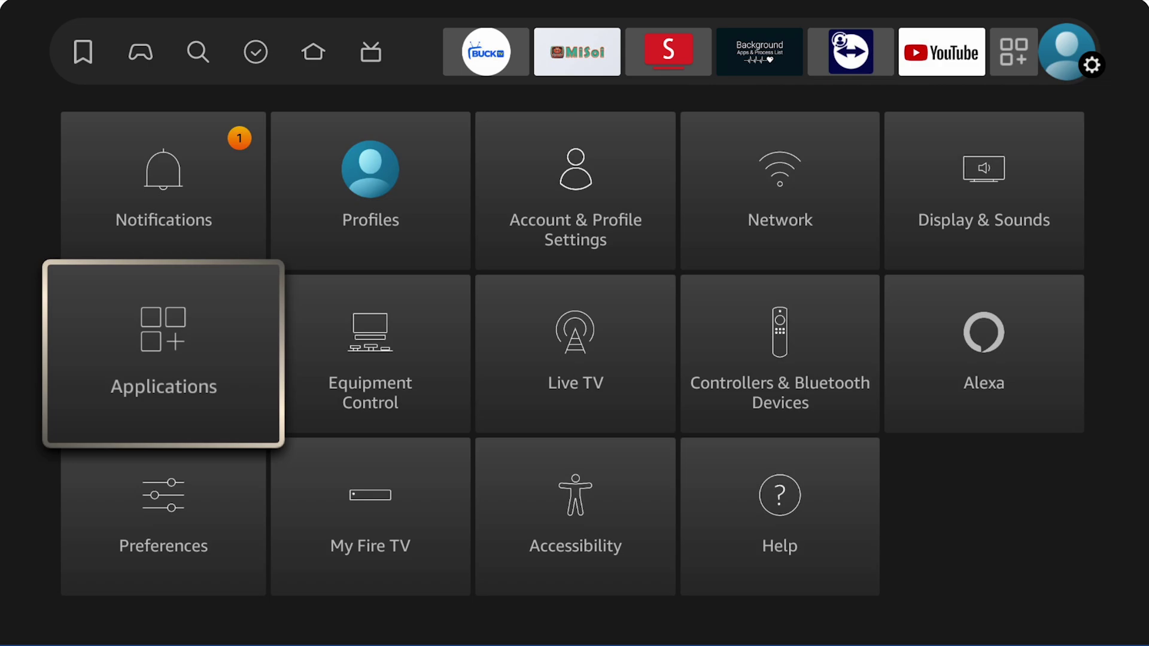
# - Open Privacy Settings within the Preferences section
pyautogui.press('Down')
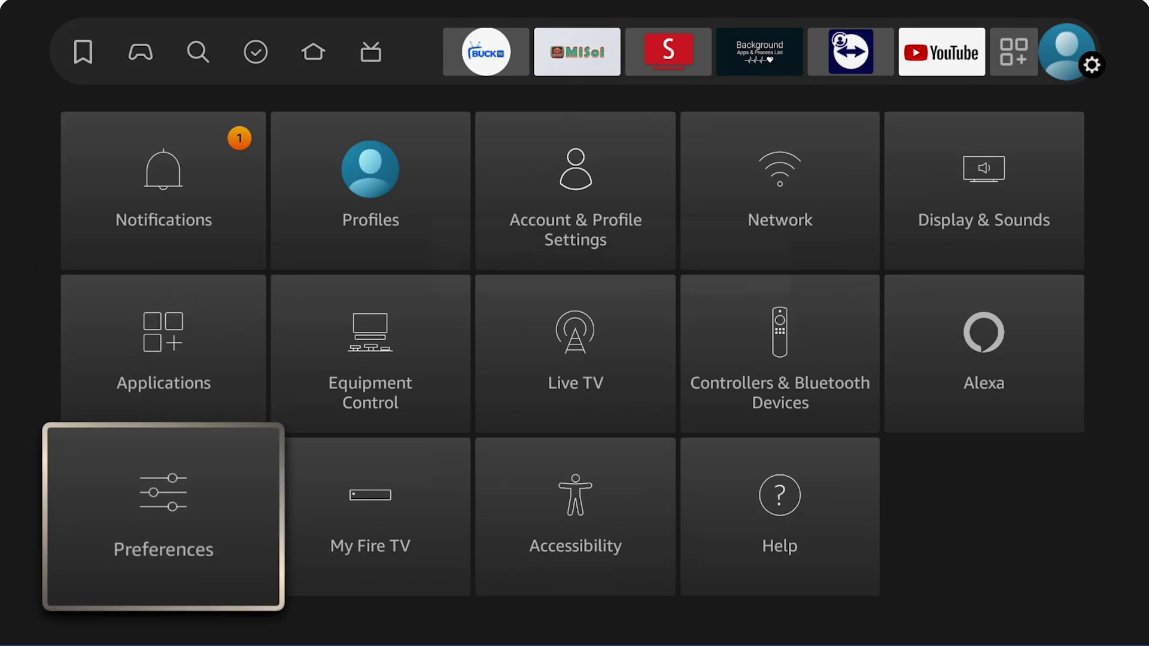
pyautogui.press('Return')
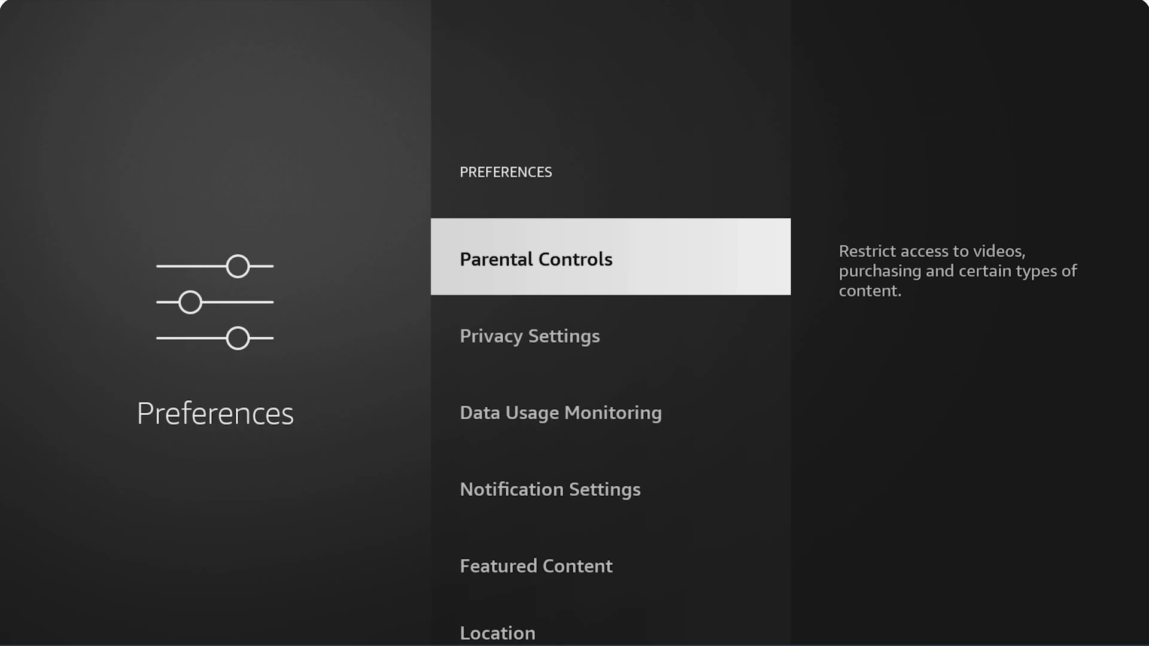
pyautogui.press('Down')
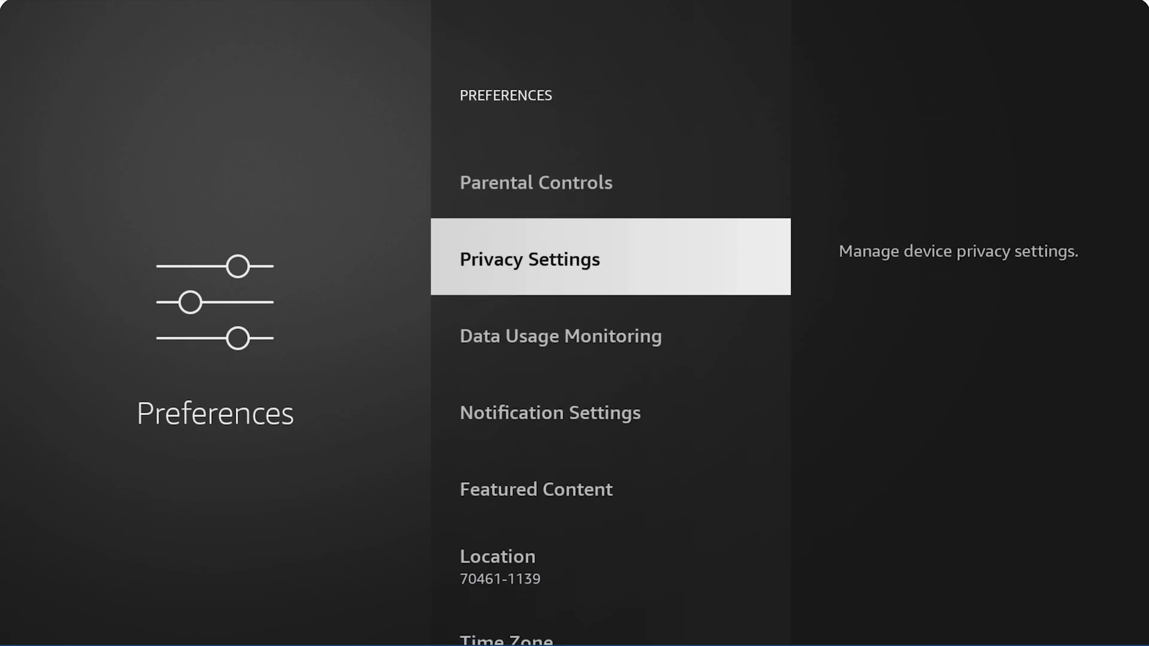
pyautogui.press('Return')
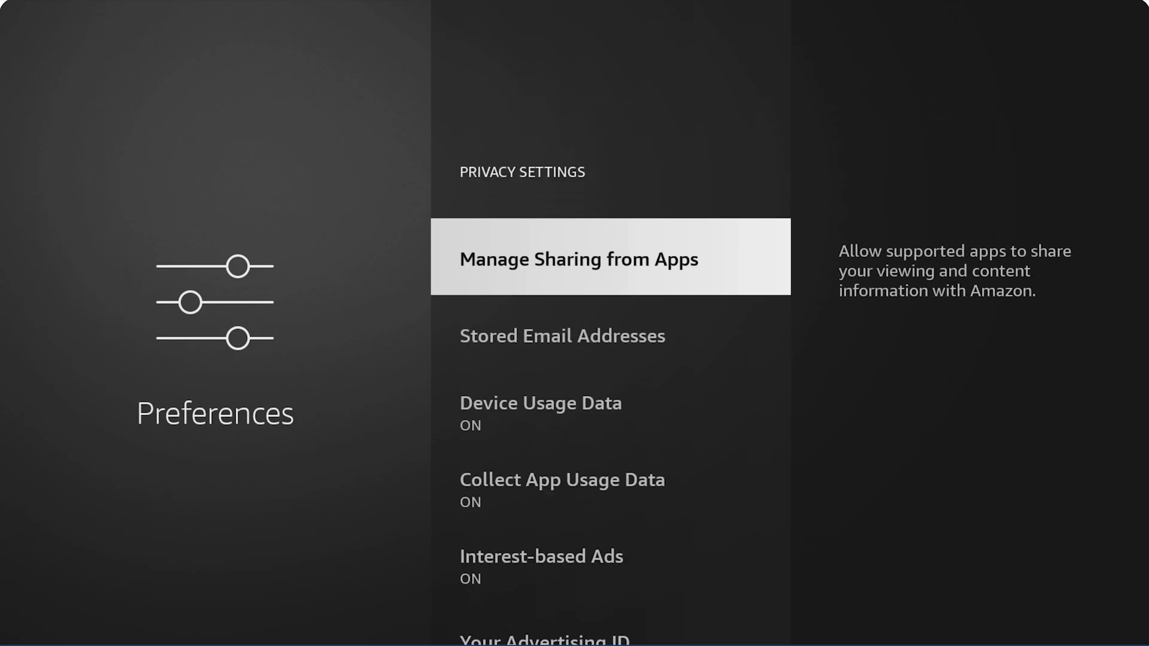
# - Turn off sharing of app viewing and content information under Manage Sharing from Apps and return to Privacy Settings
pyautogui.press('Return')
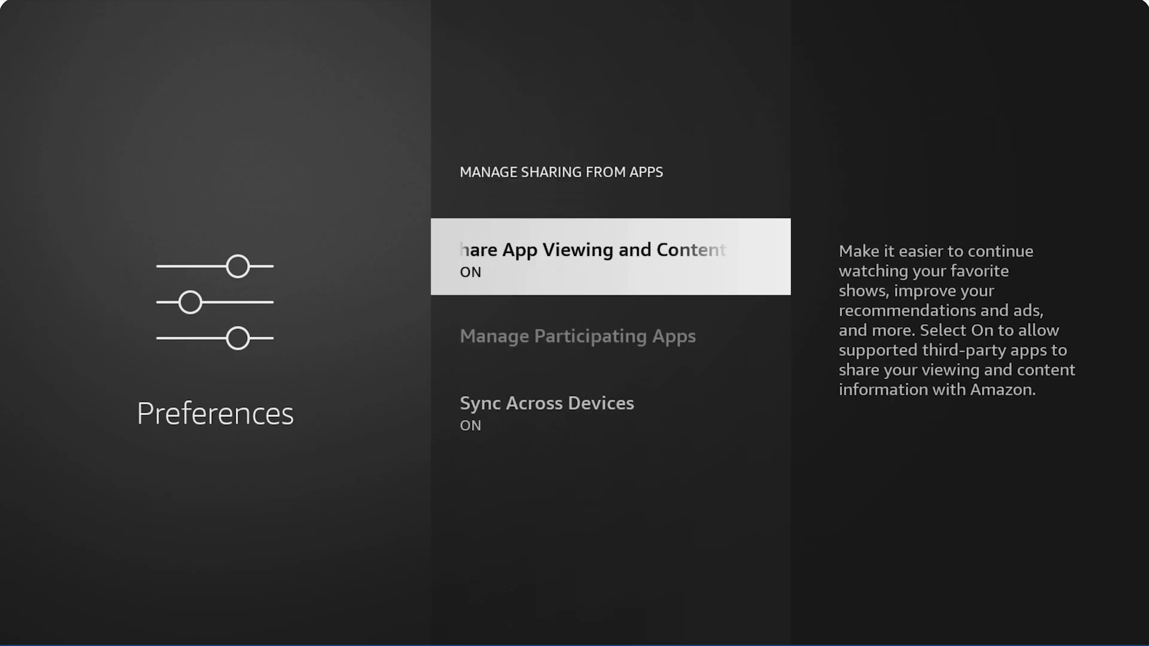
pyautogui.press('Return')
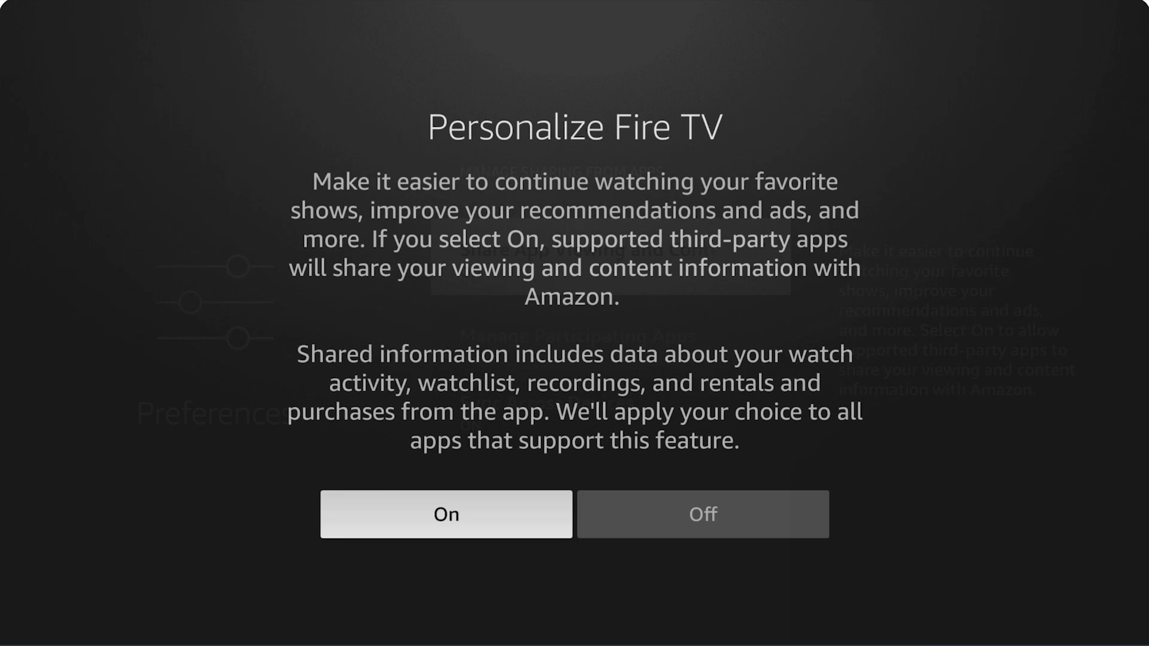
pyautogui.press('Right')
pyautogui.press('Return')
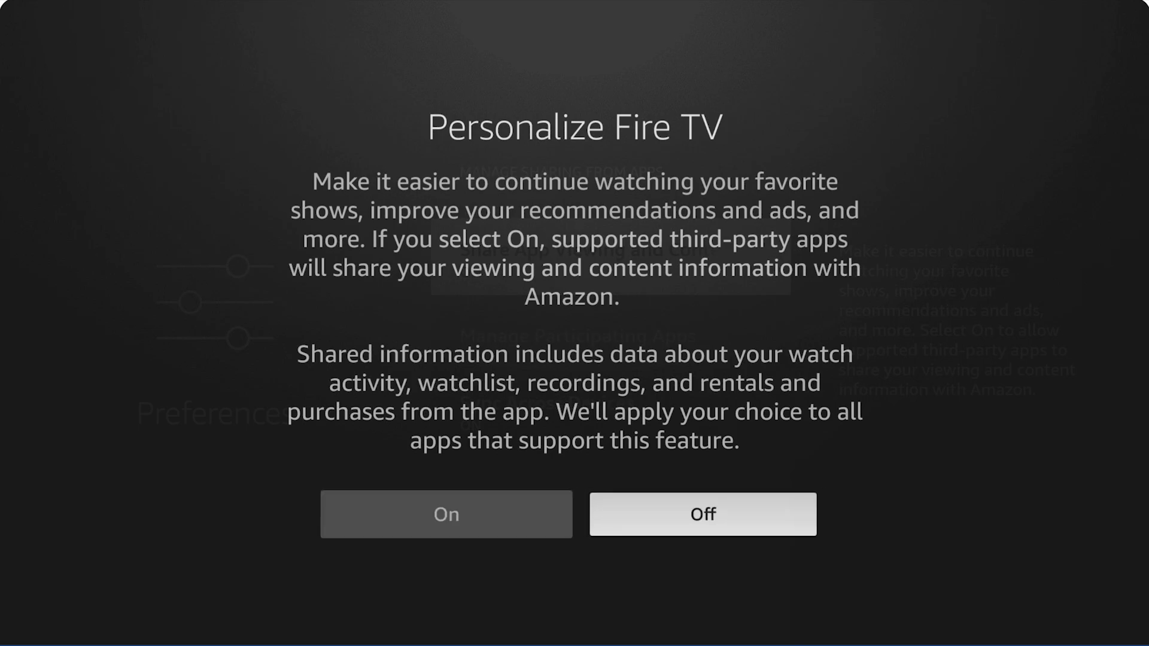
pyautogui.press('Escape')
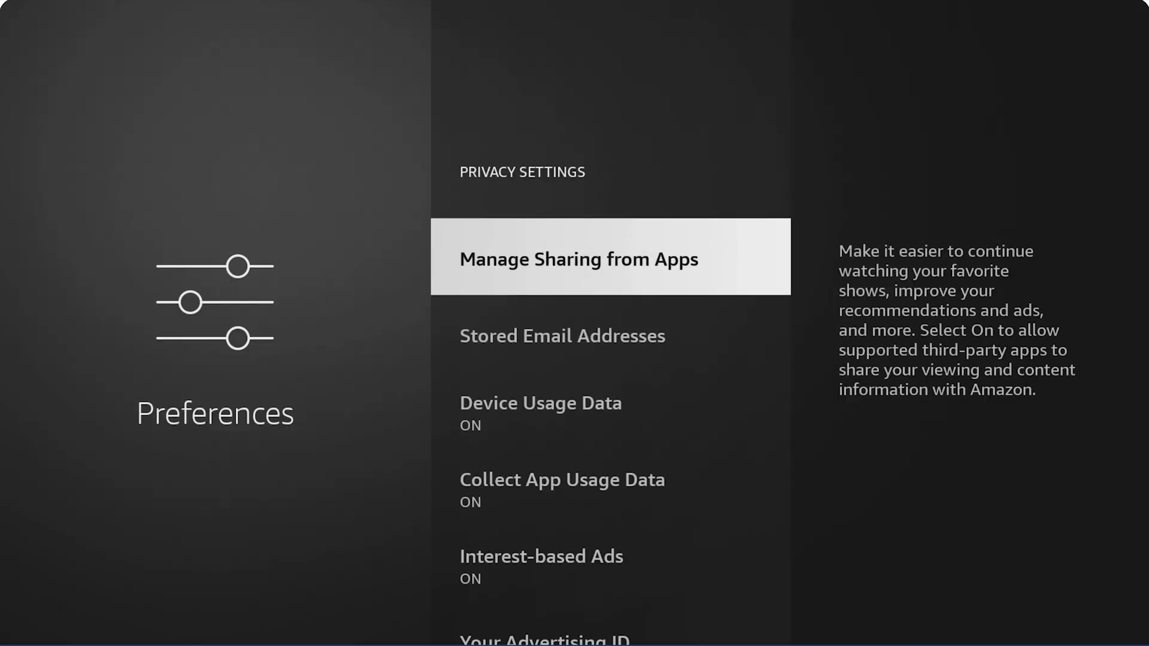
# - Turn off Device Usage Data and Collect App Usage Data in Privacy Settings
pyautogui.press('Down')
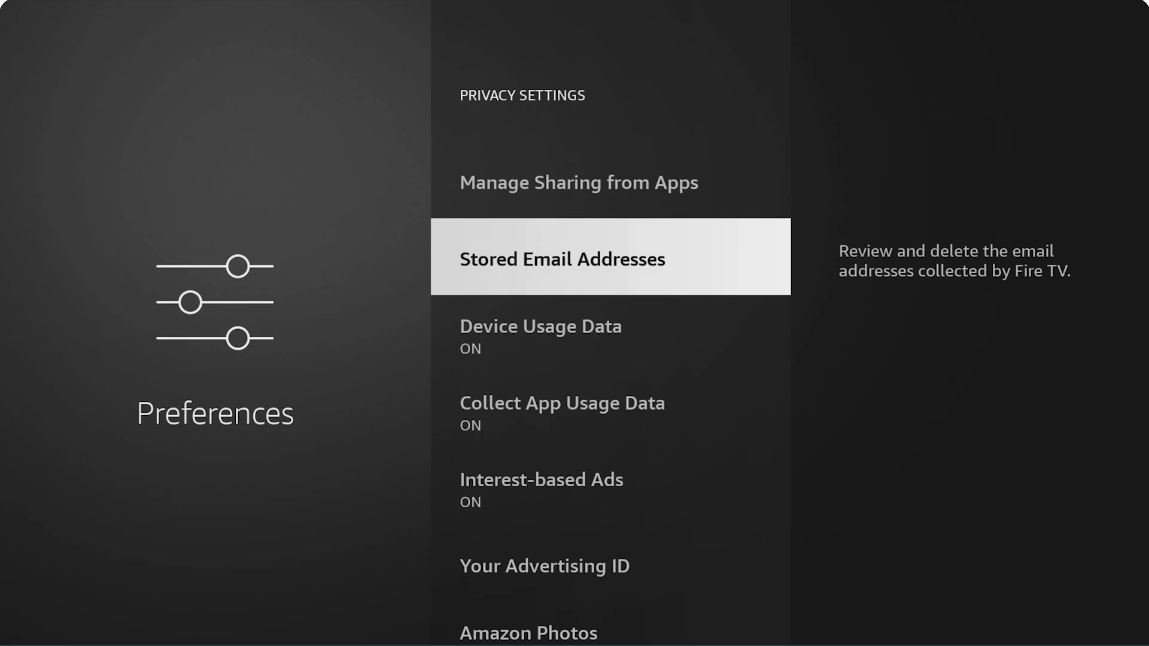
pyautogui.press('Down')
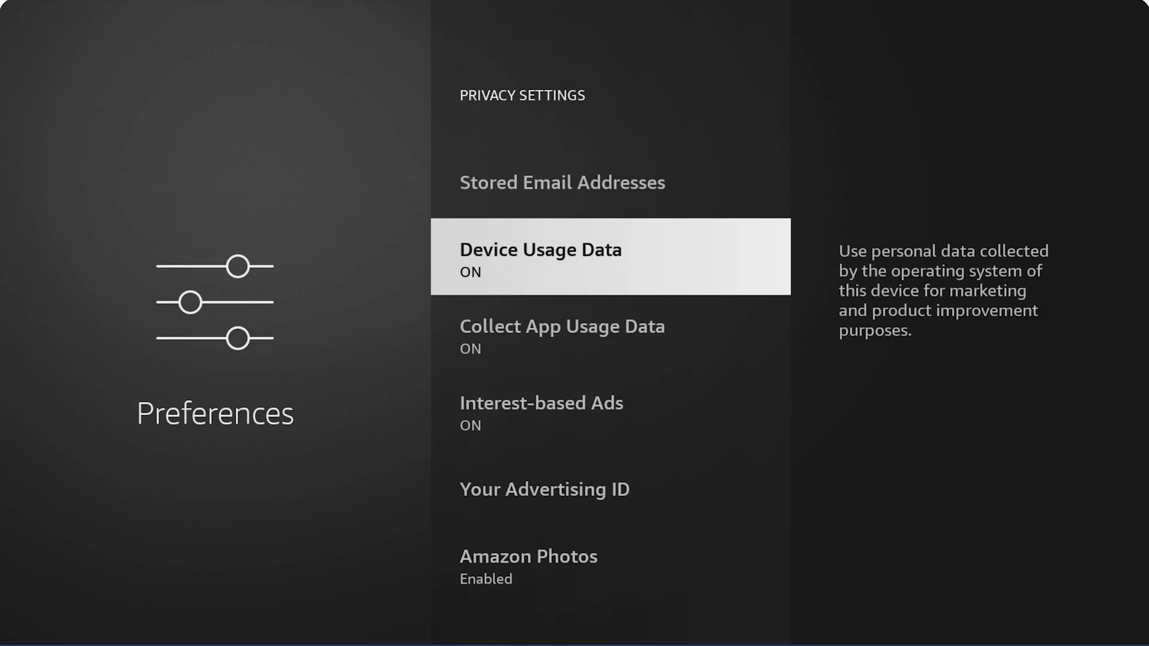
pyautogui.press('Return')
pyautogui.press('Return')
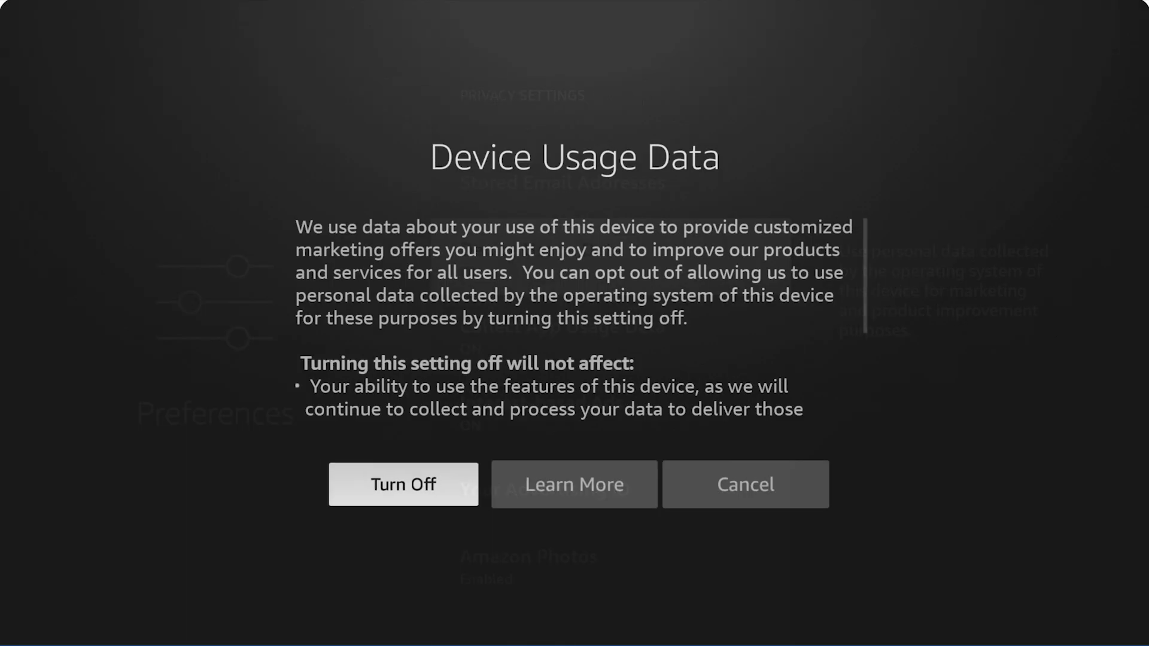
pyautogui.press('Down')
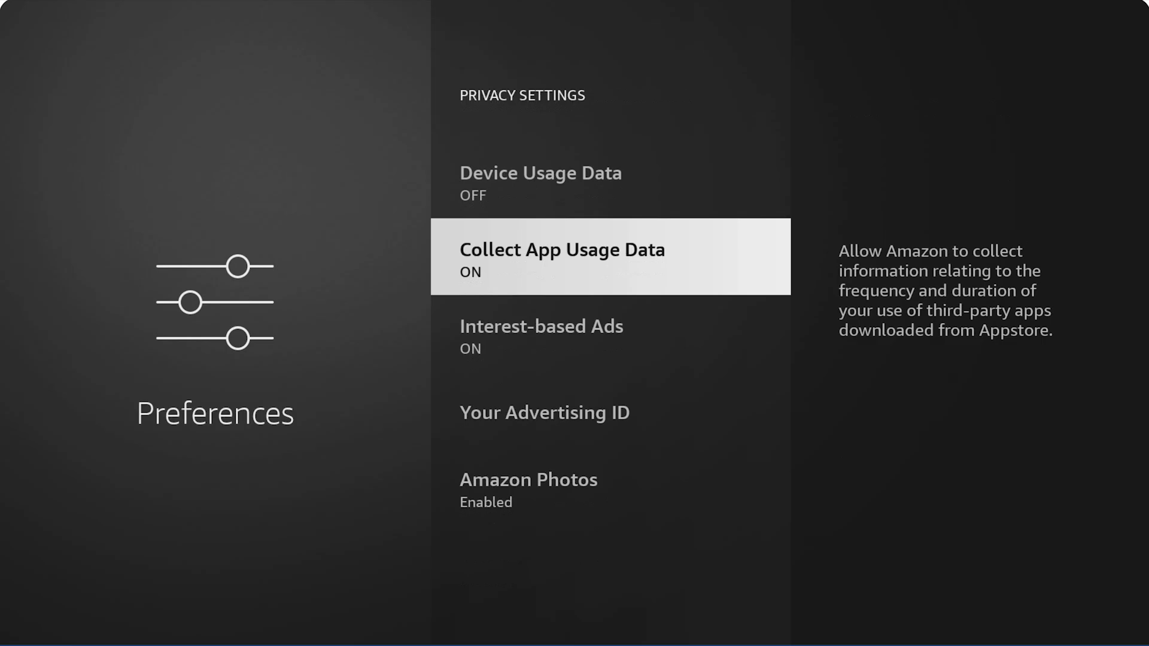
pyautogui.press('Return')
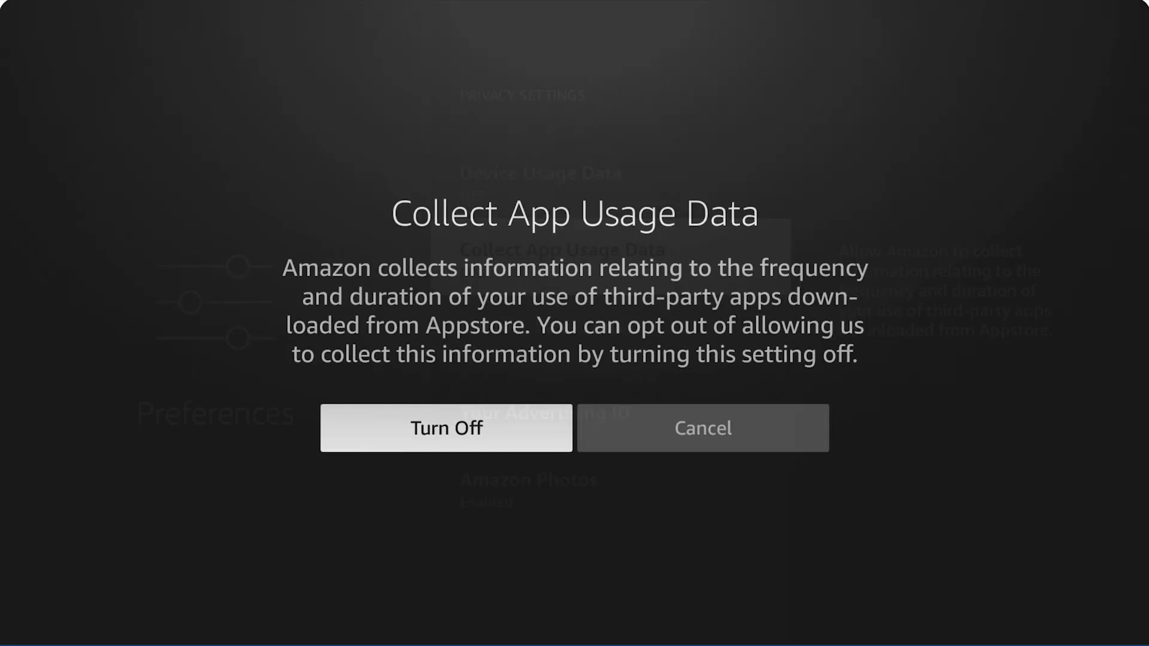
pyautogui.press('Return')
# - Turn off Interest-based Ads, check the privacy options again and return to the Preferences list
pyautogui.press('Down')
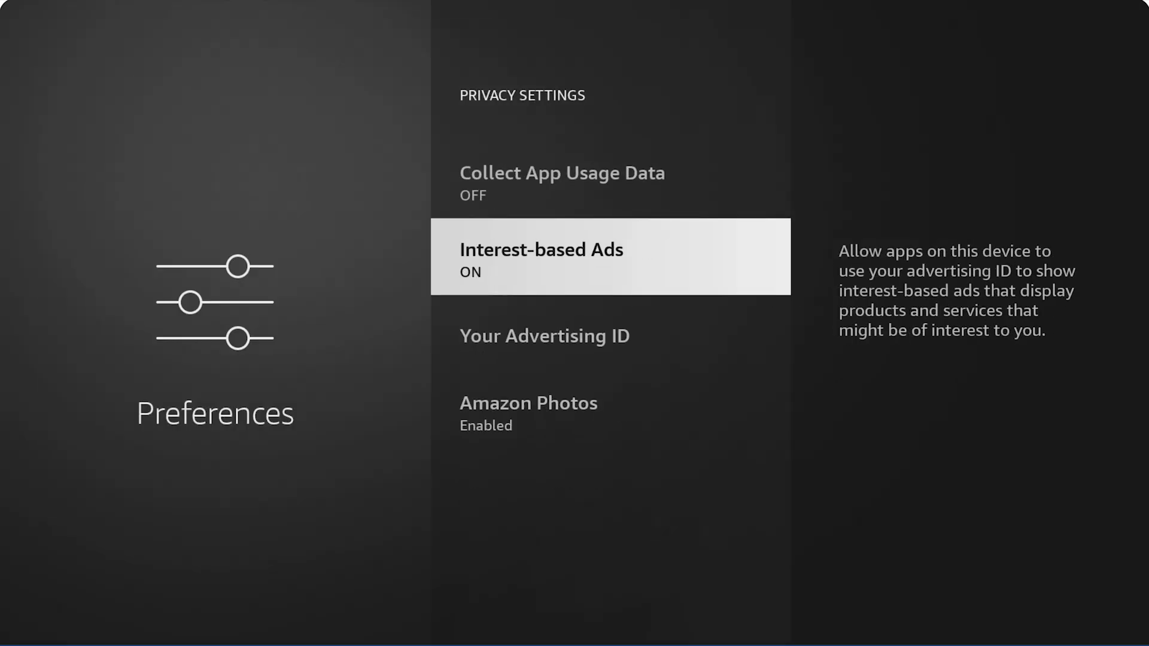
pyautogui.press('Return')
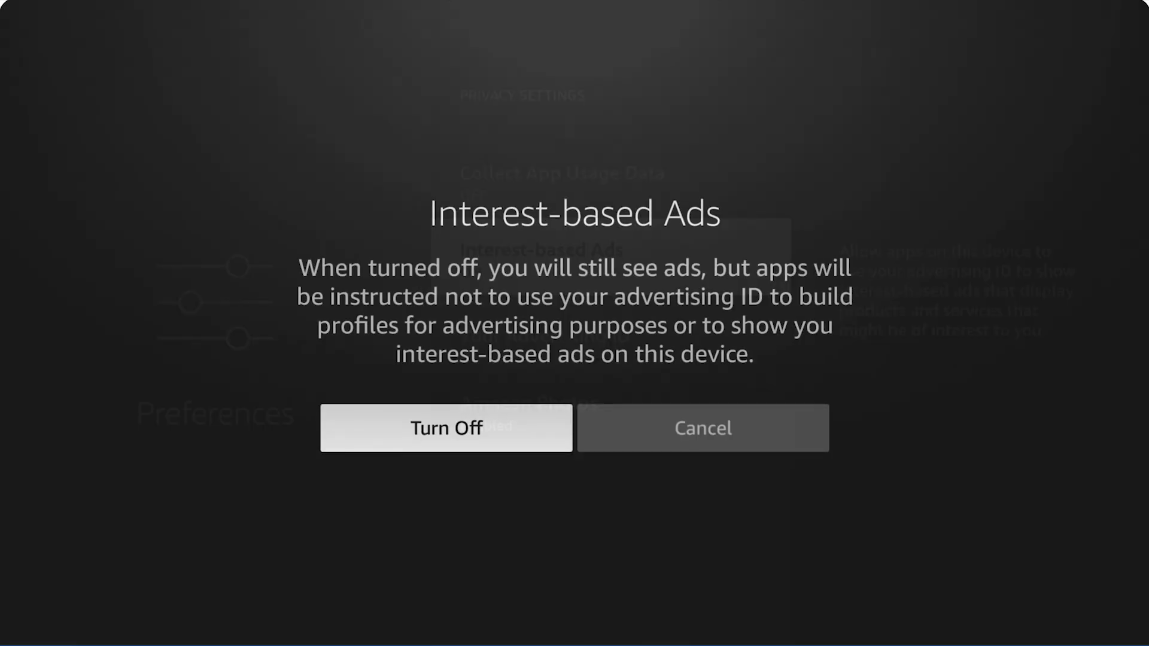
pyautogui.press('Return')
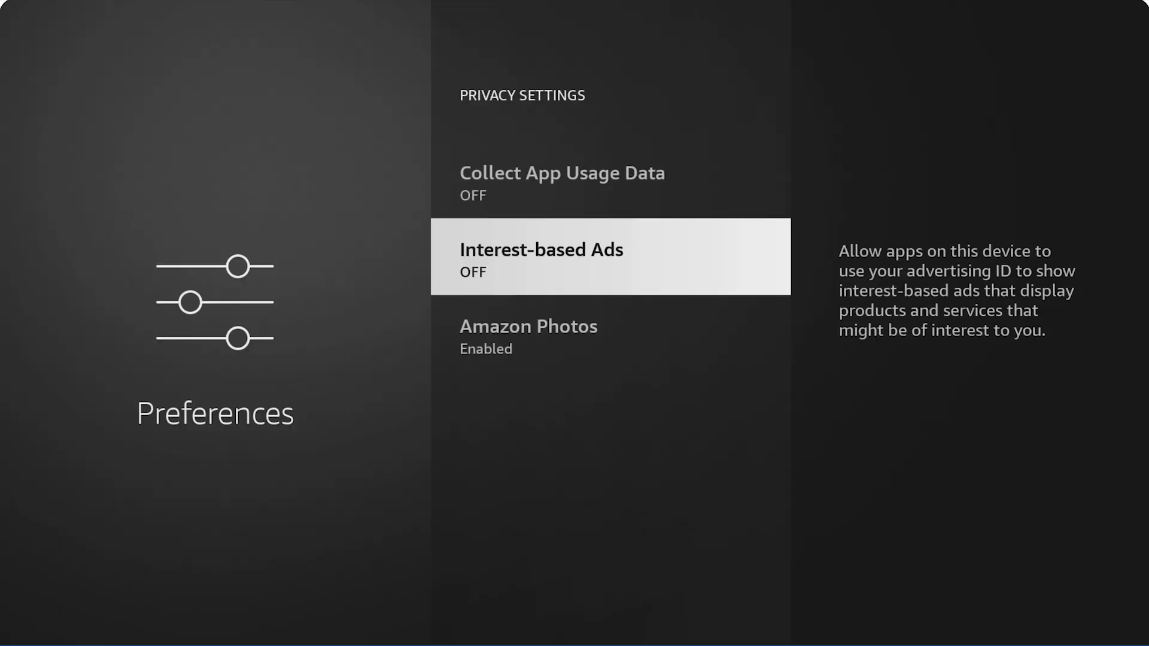
pyautogui.press('Up')
pyautogui.press('Up')
pyautogui.press('Up')
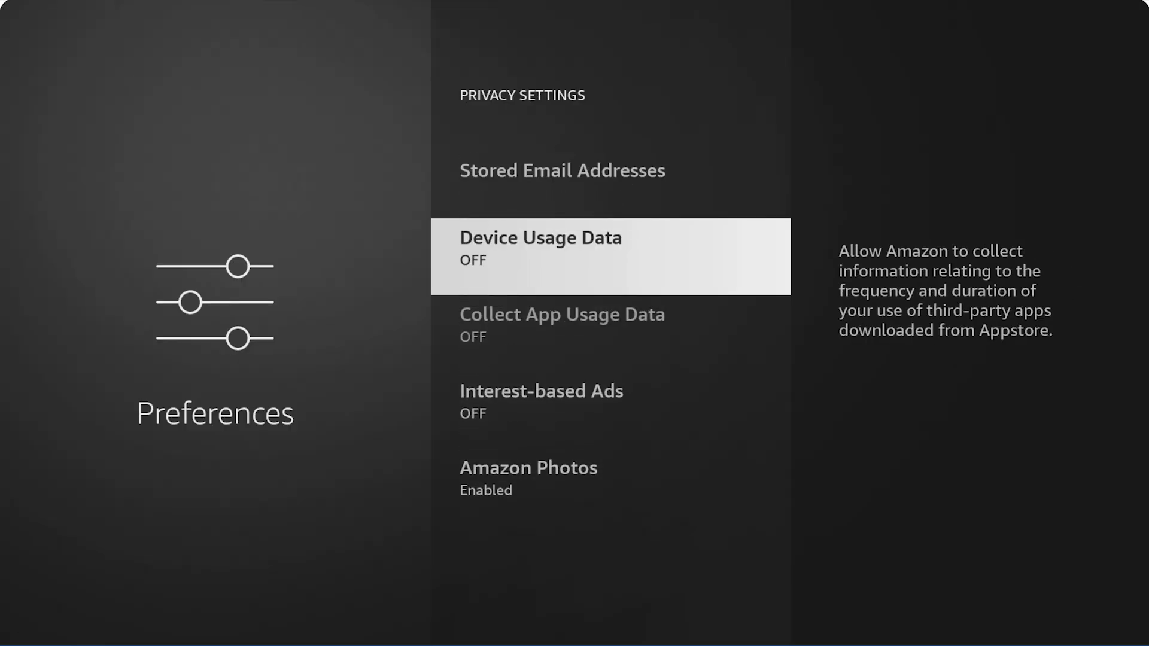
pyautogui.press('Up')
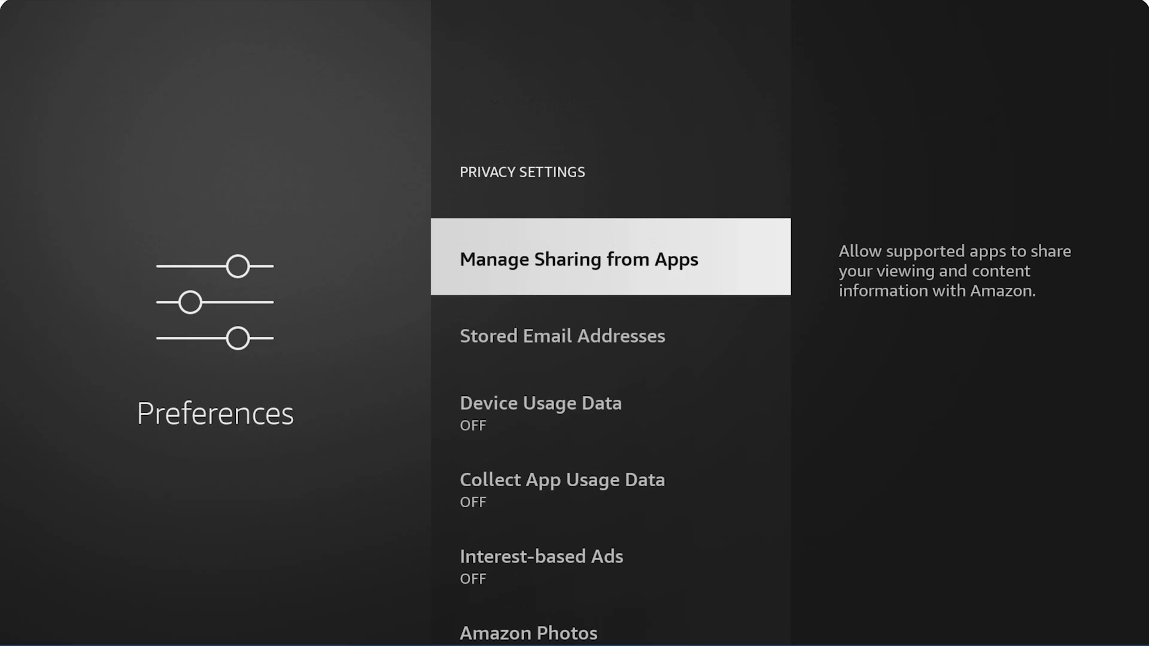
pyautogui.press('Escape')
# - Turn off Data Usage Monitoring in its Preferences section, view the Still Watching option and return to the Preferences list
pyautogui.press('Down')
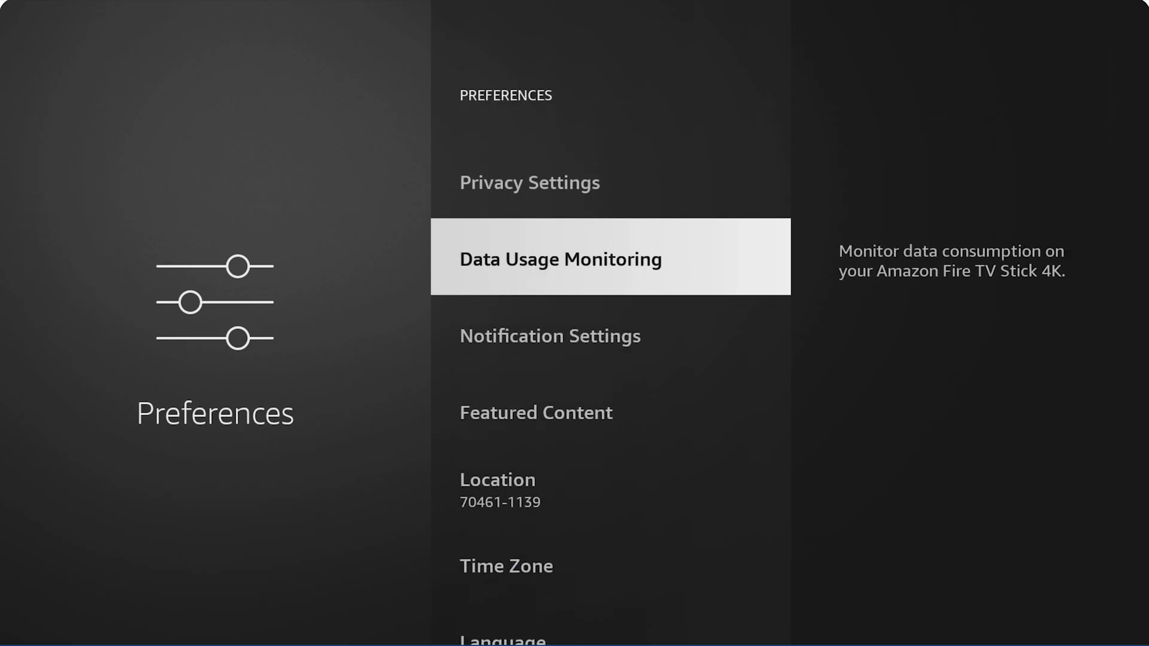
pyautogui.press('Return')
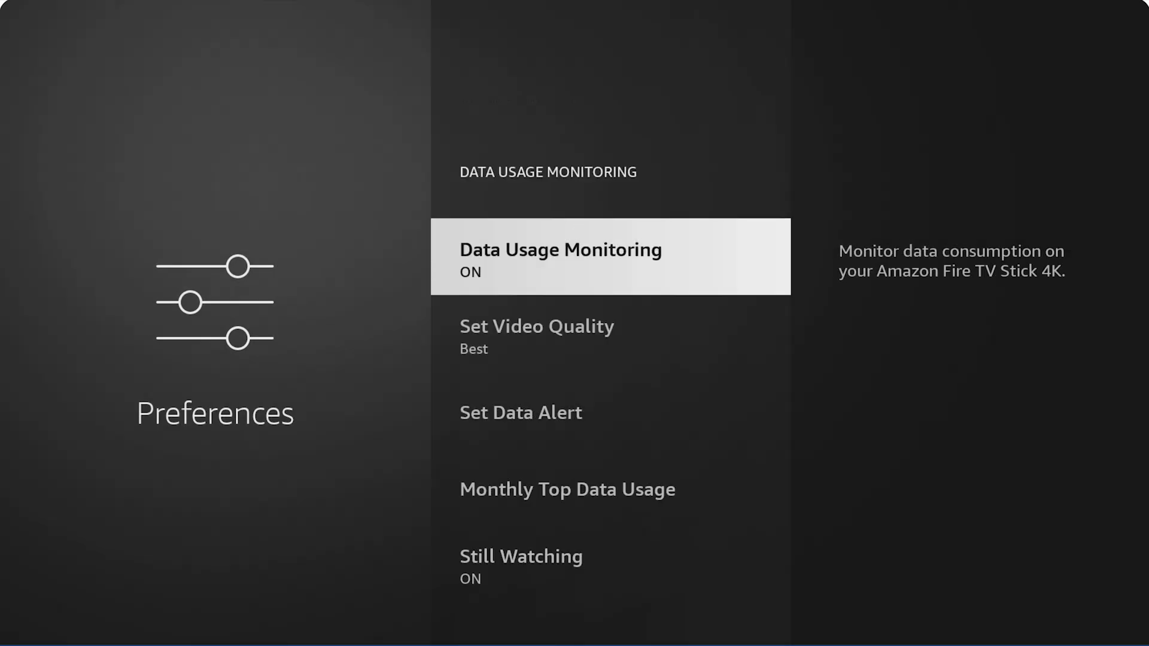
pyautogui.press('Return')
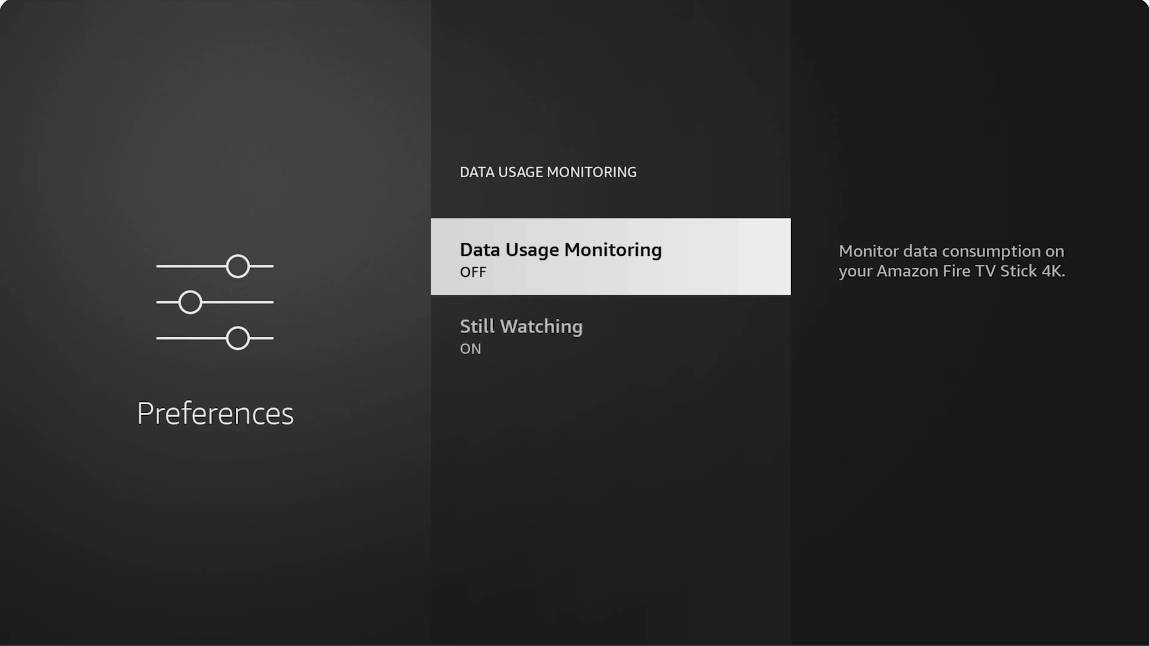
pyautogui.press('Down')
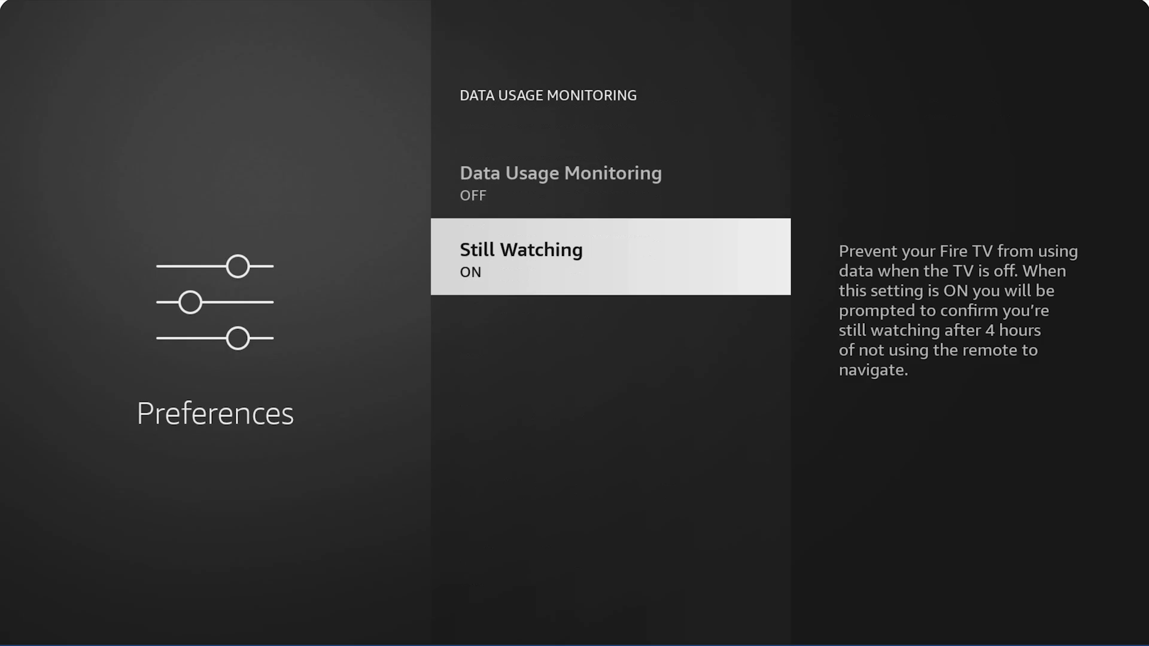
pyautogui.press('Escape')
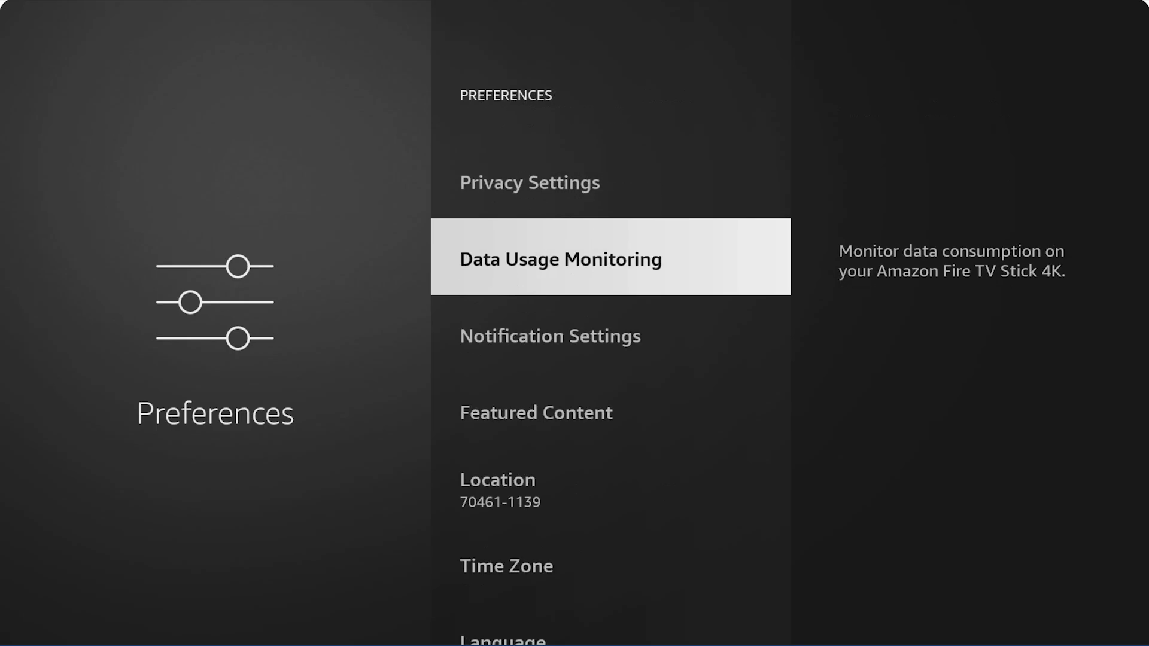
# - View the App Notifications list in Notification Settings, set Do Not Interrupt to off and return to Preferences
pyautogui.press('Down')
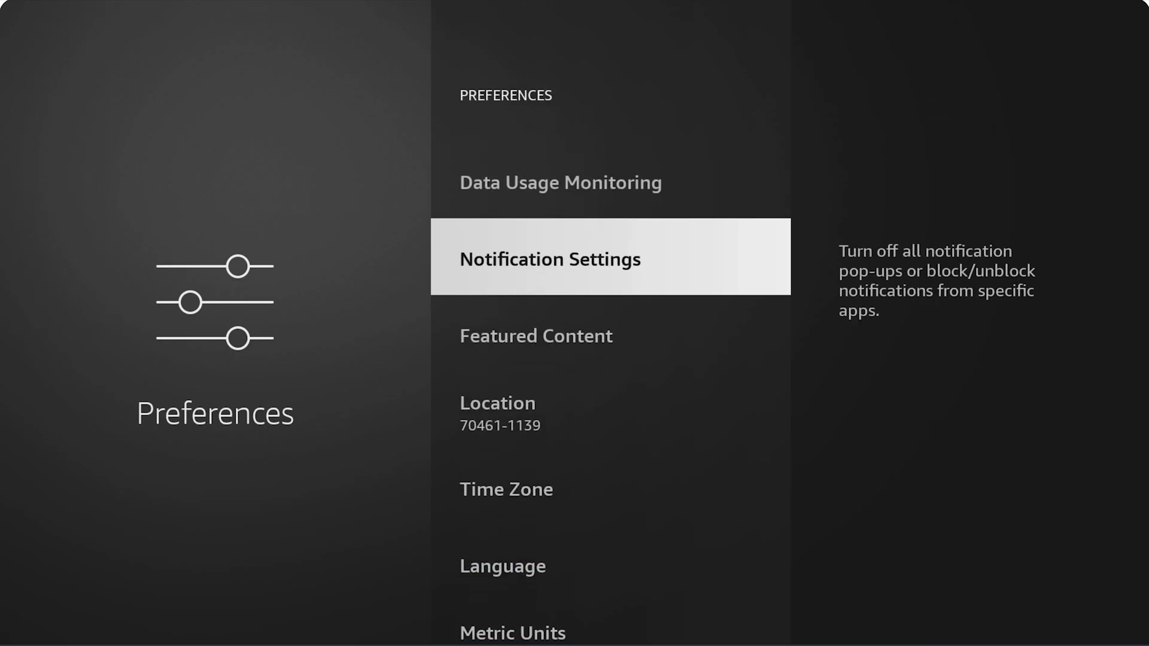
pyautogui.press('Return')
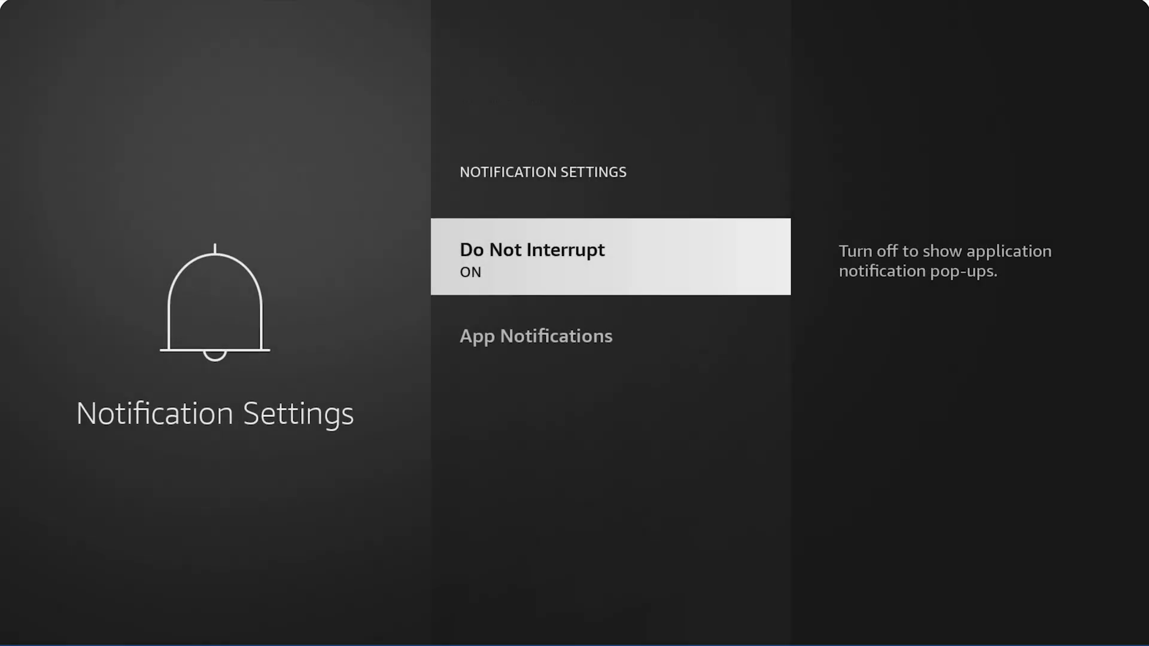
pyautogui.press('Down')
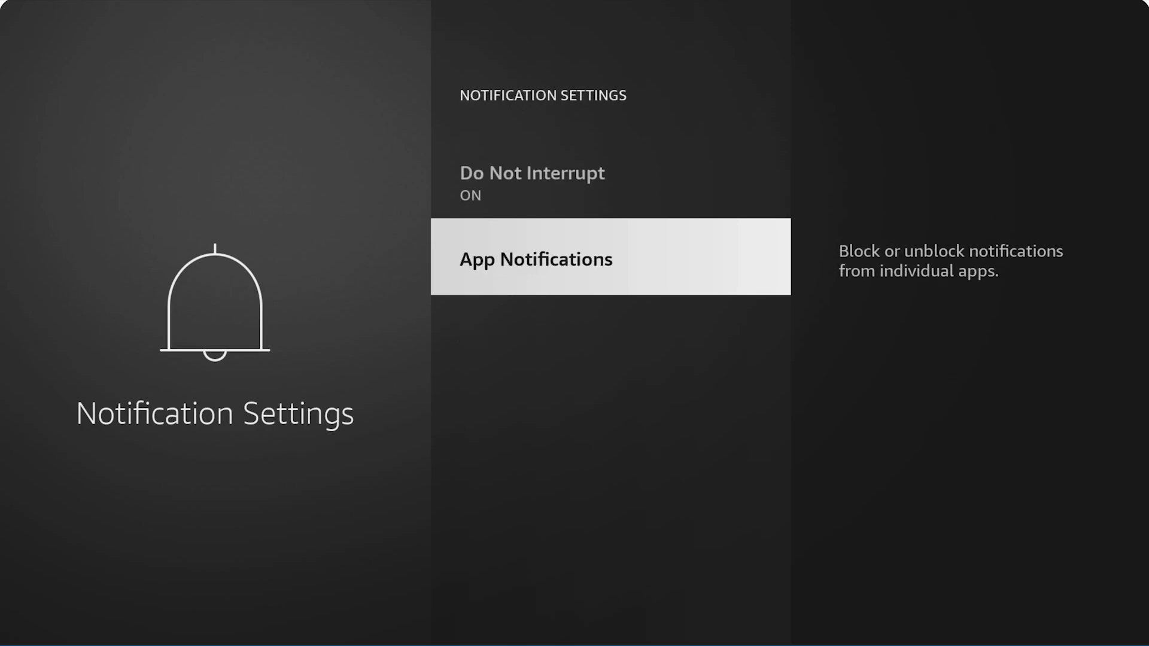
pyautogui.press('Return')
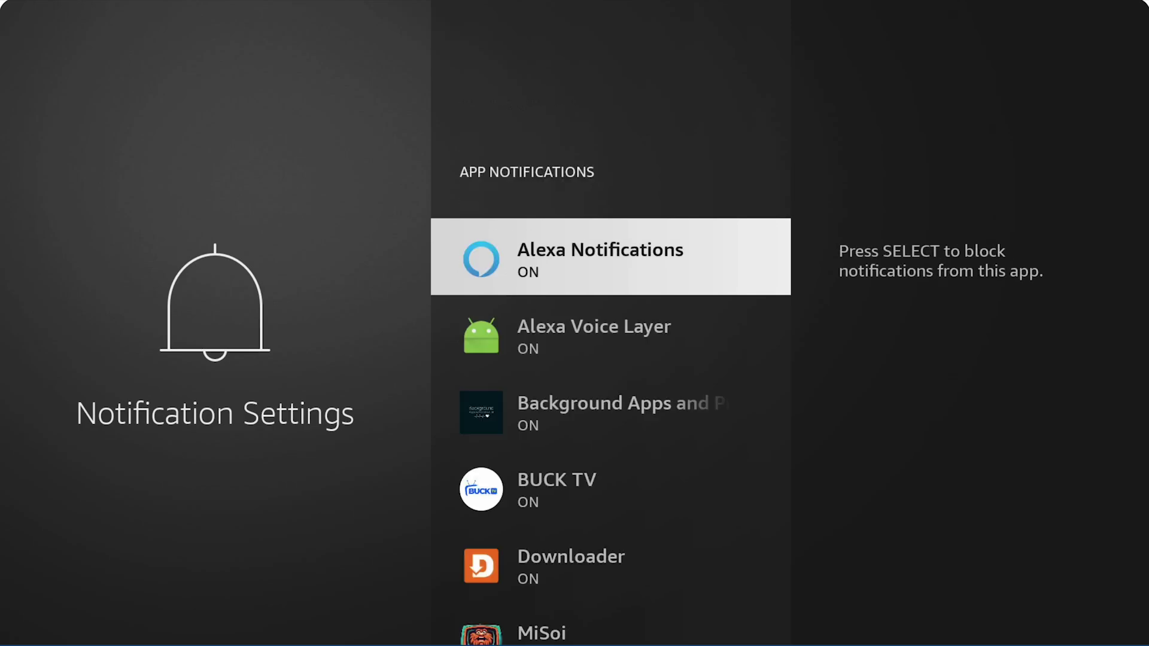
pyautogui.press('Escape')
pyautogui.press('Up')
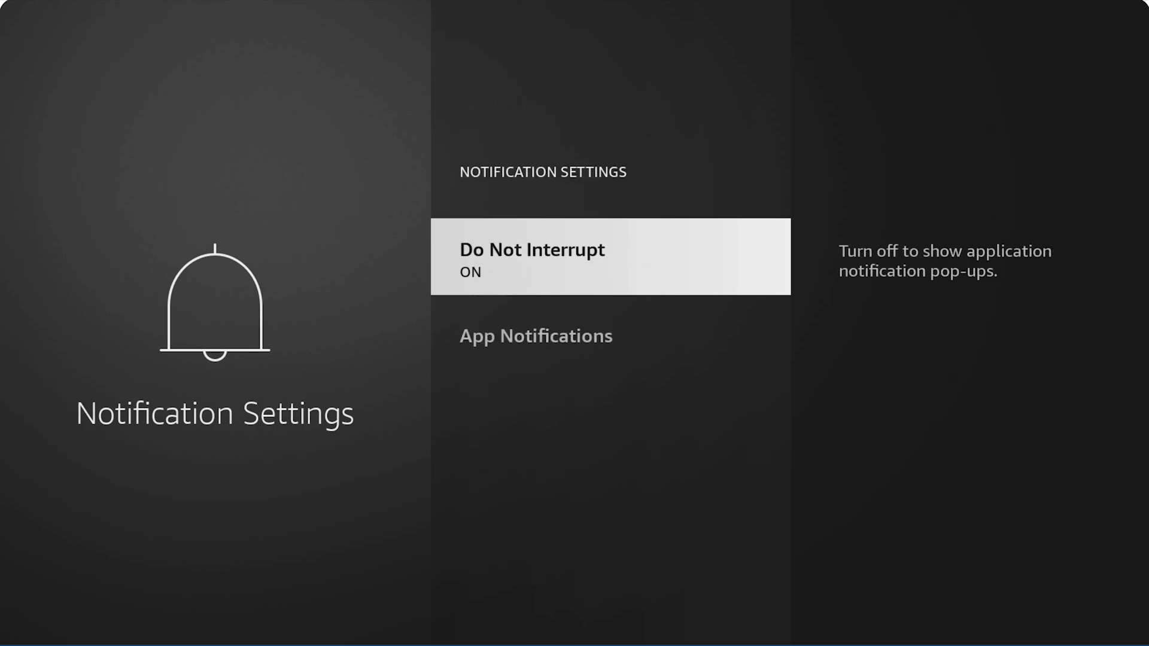
pyautogui.press('Return')
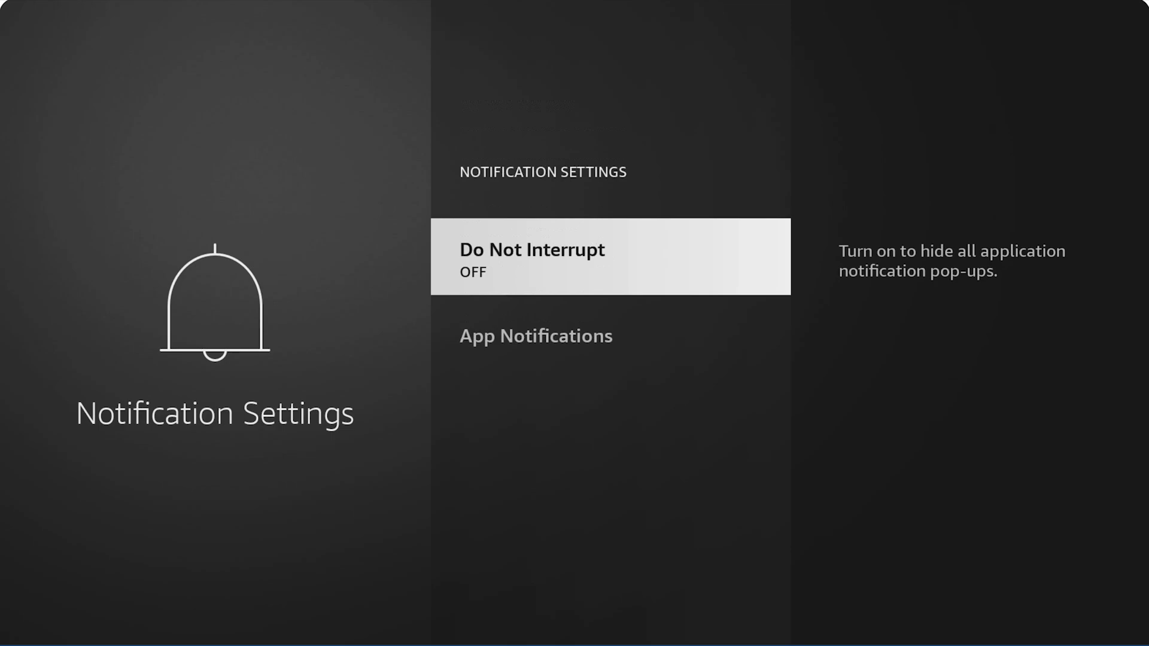
pyautogui.press('Escape')
# - Turn off video autoplay and audio autoplay for Featured Content and return to the settings overview
pyautogui.press('Down')
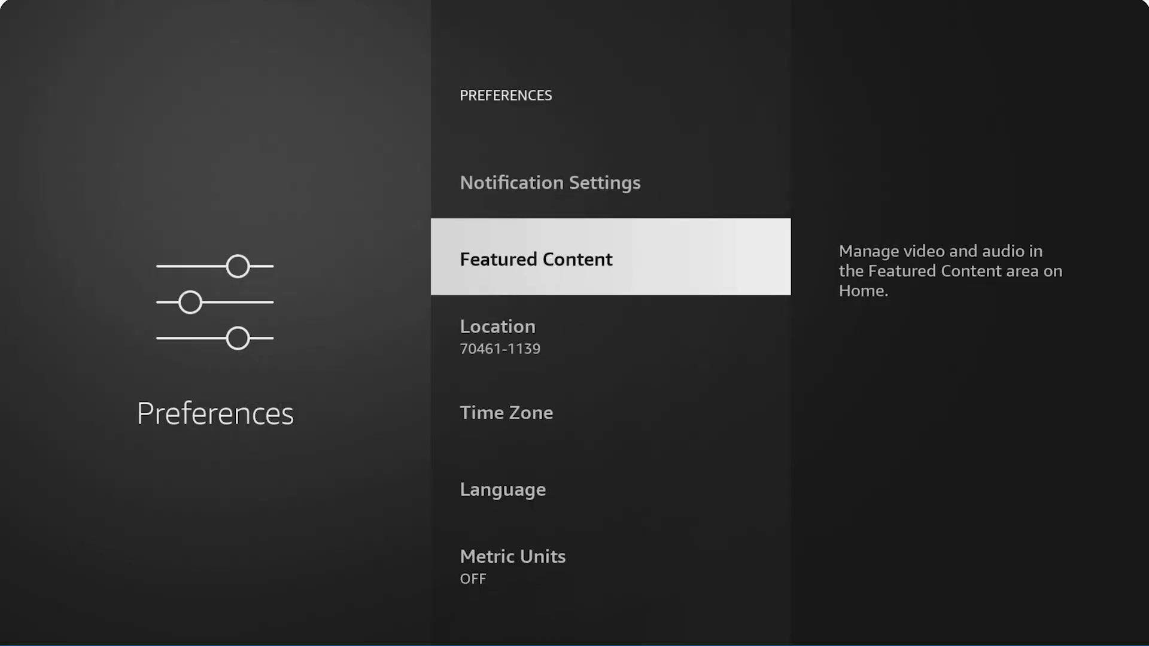
pyautogui.press('Return')
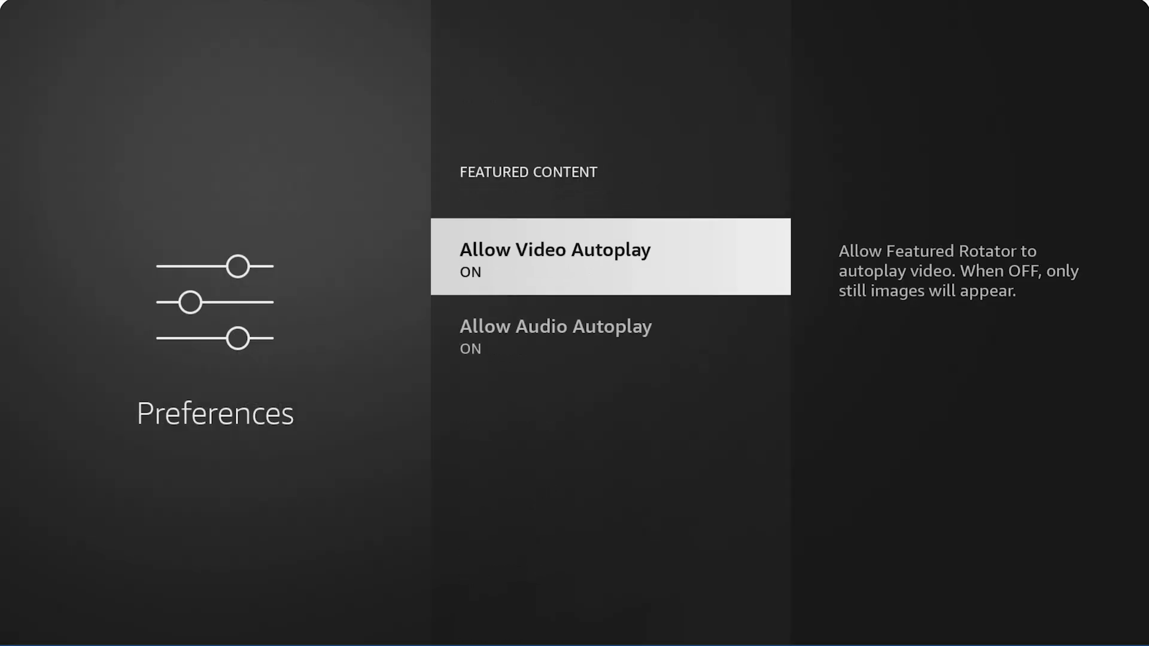
pyautogui.press('Return')
pyautogui.press('Down')
pyautogui.press('Return')
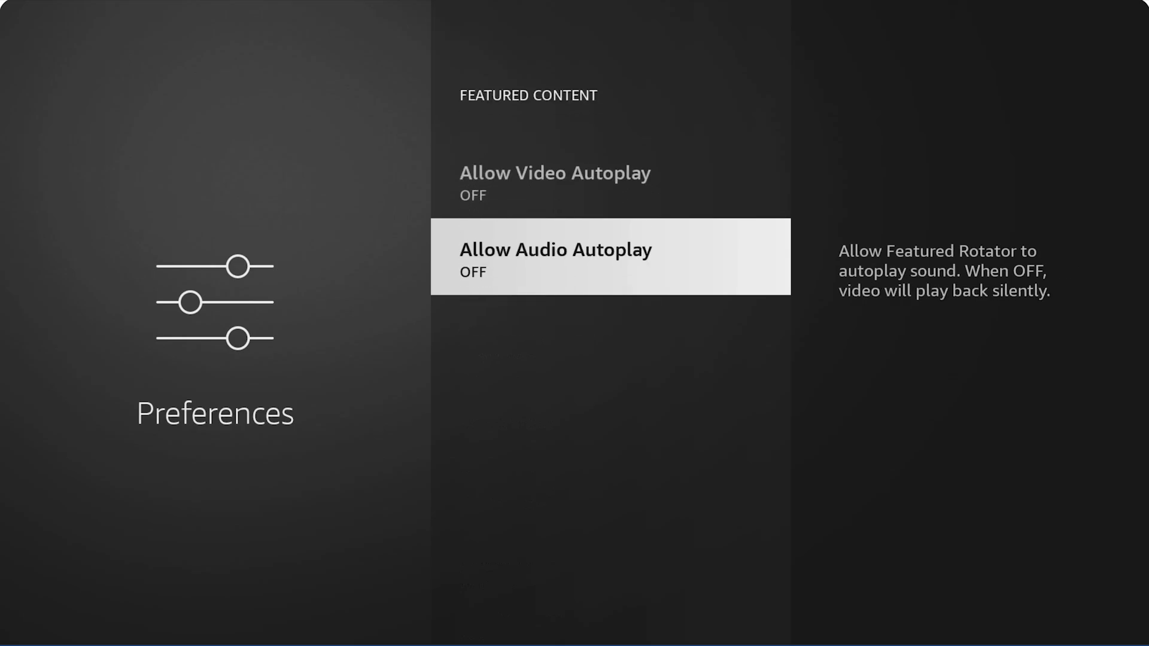
pyautogui.press('Escape')
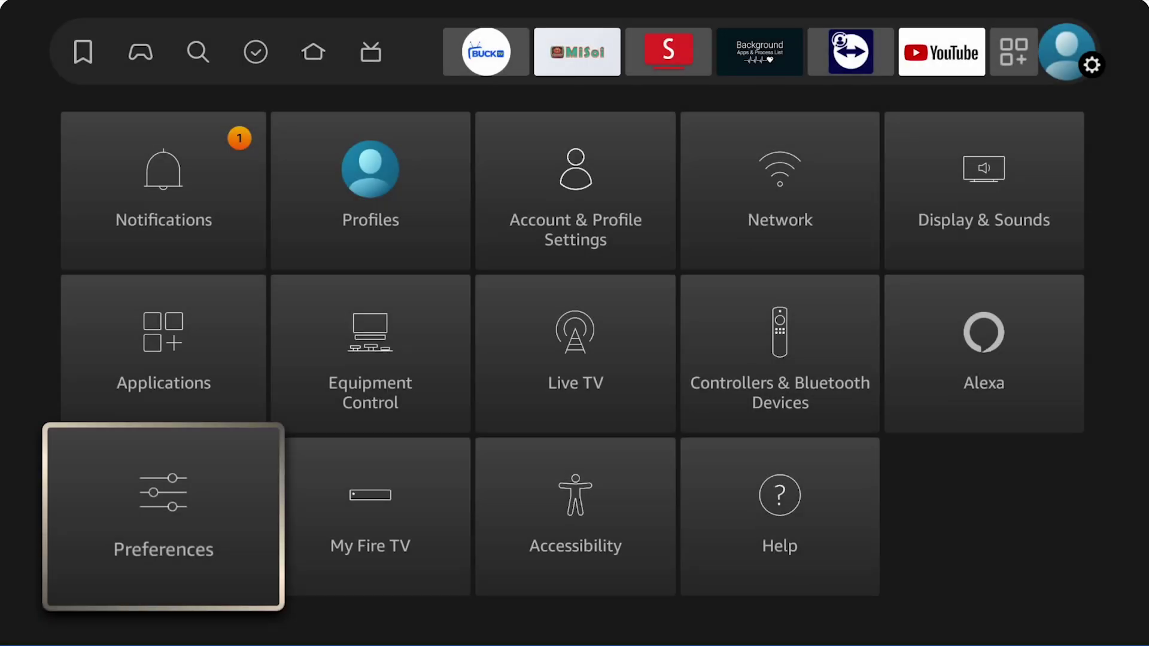
# - Leave the settings tiles and move the focus up to the profile and settings entry in the navigation bar
pyautogui.press('Right')
pyautogui.press('Right')
pyautogui.press('Up')
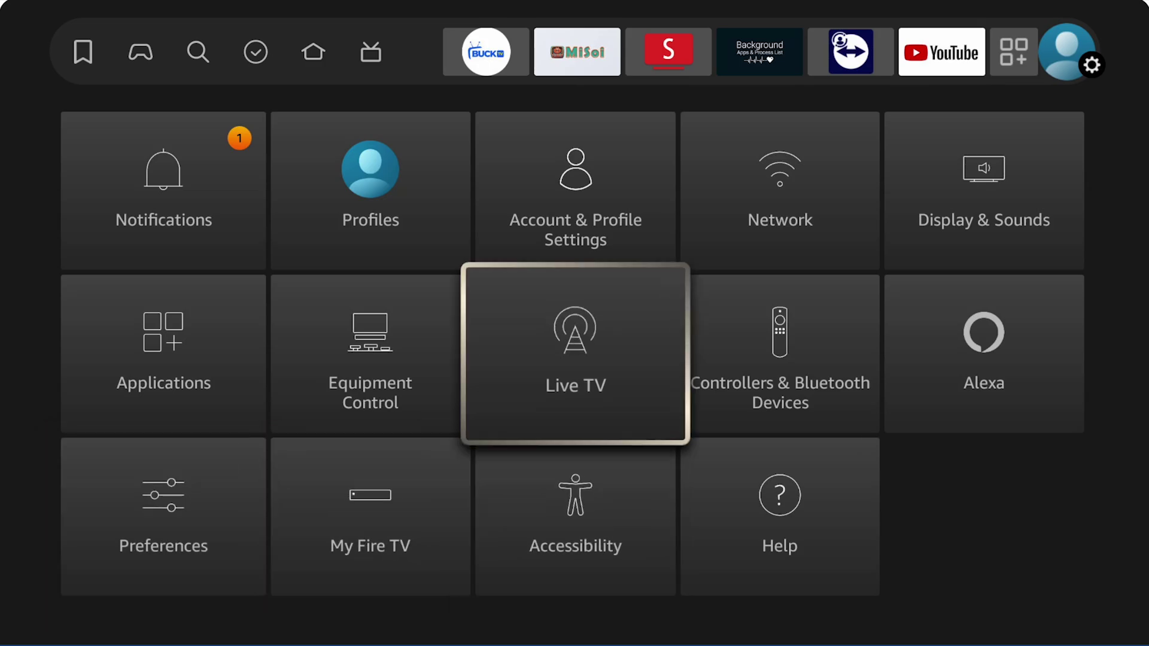
pyautogui.press('Up')
pyautogui.press('Up')
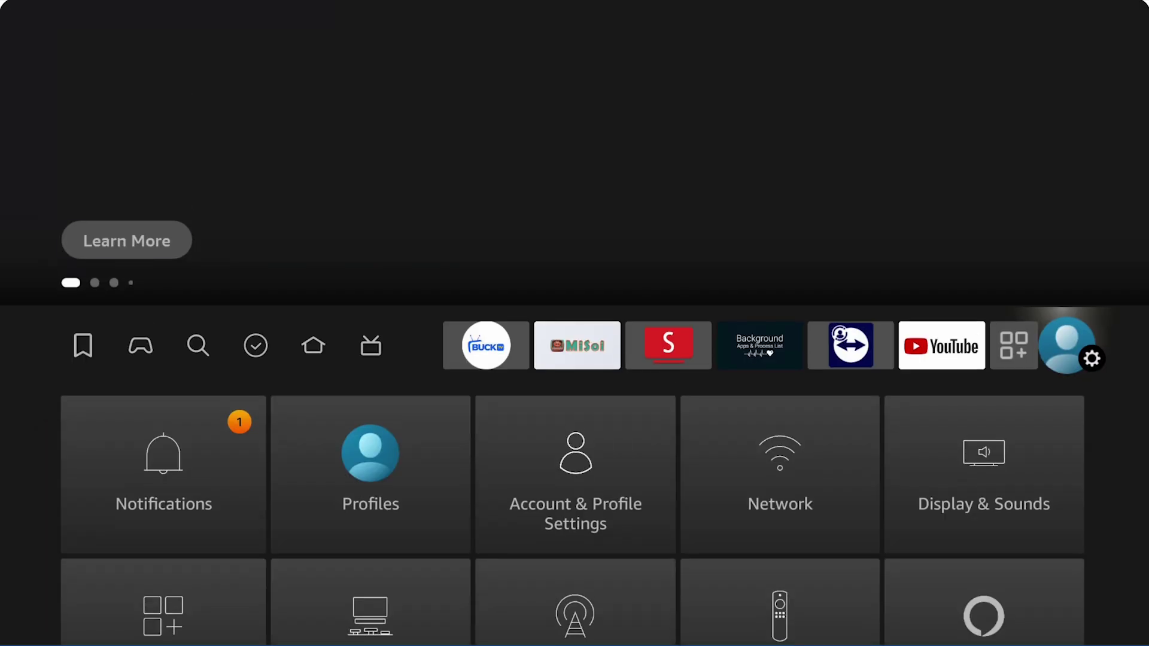
# - Launch Background Apps & Process List from the home navigation bar, view the apps open in the background and return to Home
pyautogui.press('Right')
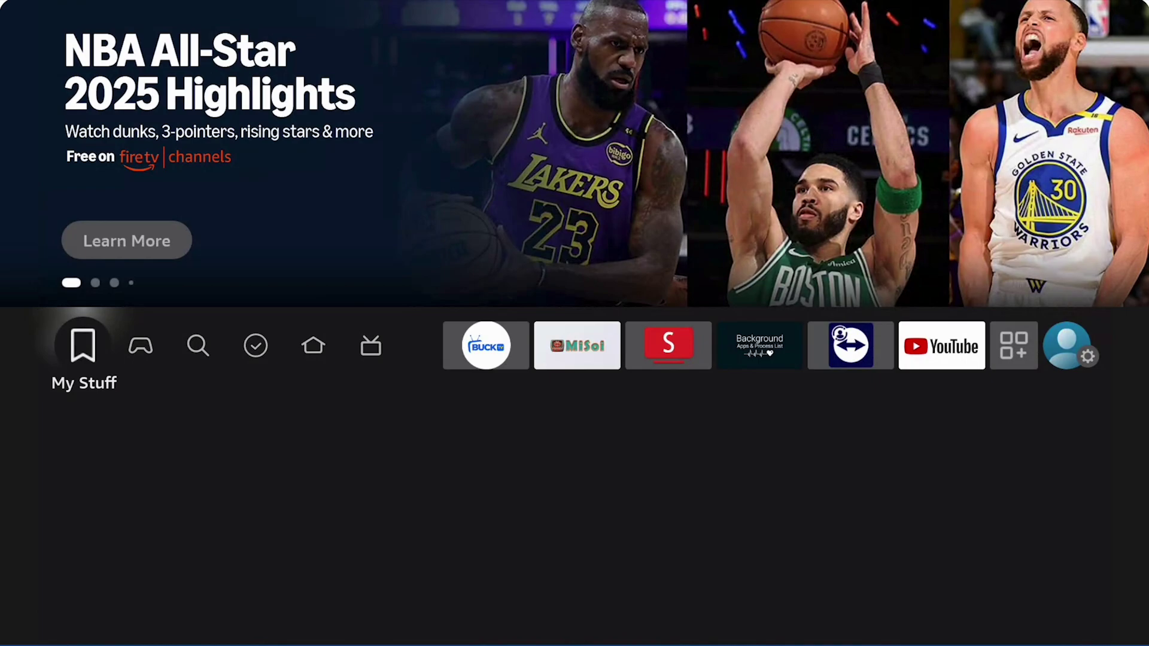
pyautogui.press('Right')
pyautogui.press('Right')
pyautogui.press('Right')
pyautogui.press('Right')
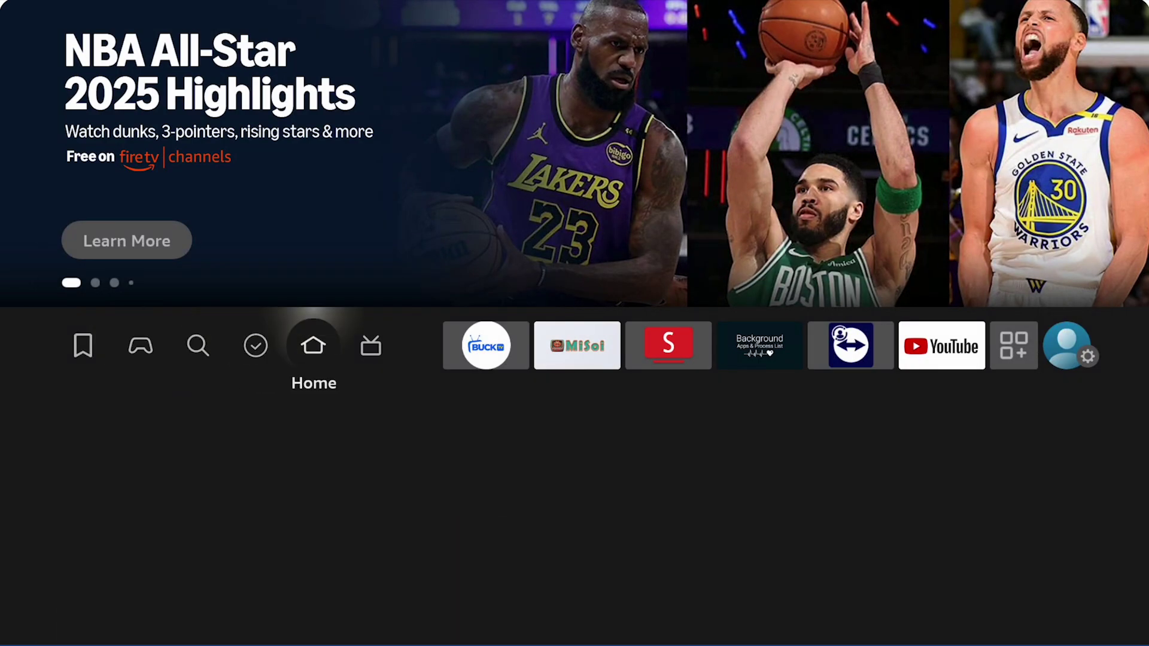
pyautogui.press('Right')
pyautogui.press('Right')
pyautogui.press('Right')
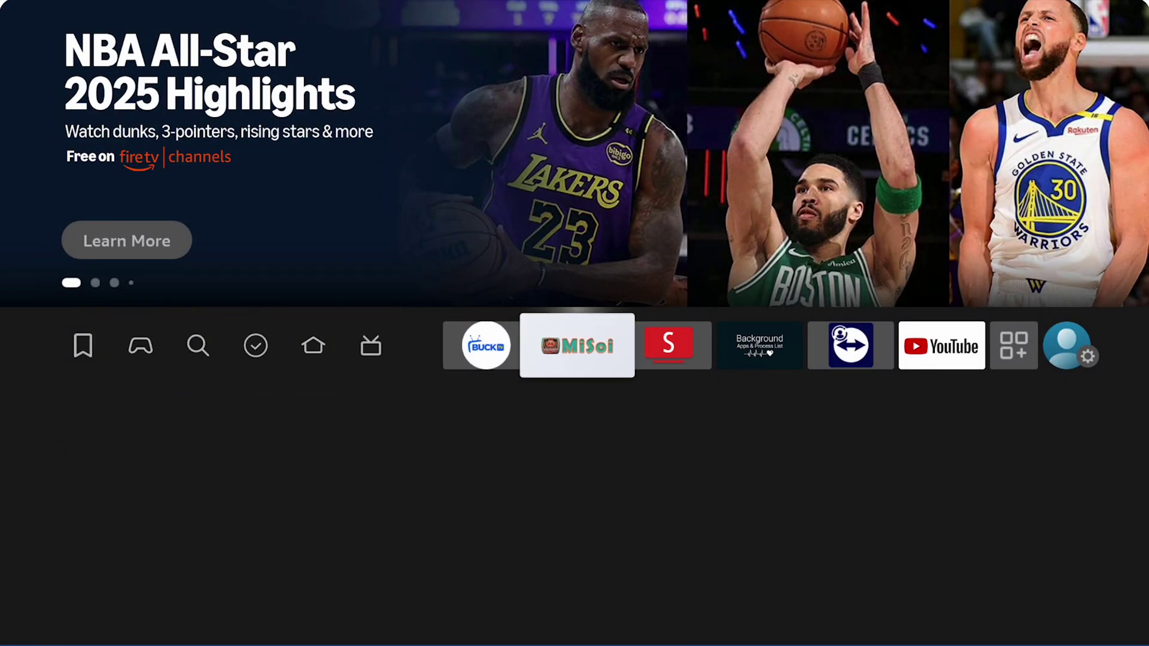
pyautogui.press('Right')
pyautogui.press('Right')
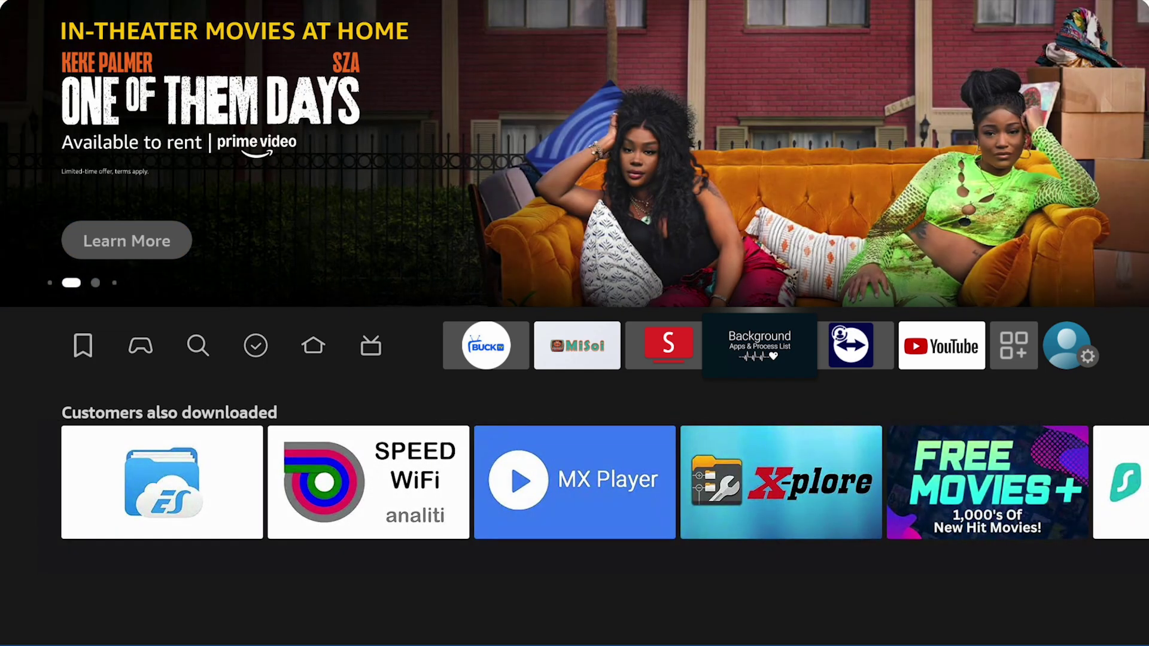
pyautogui.press('Return')
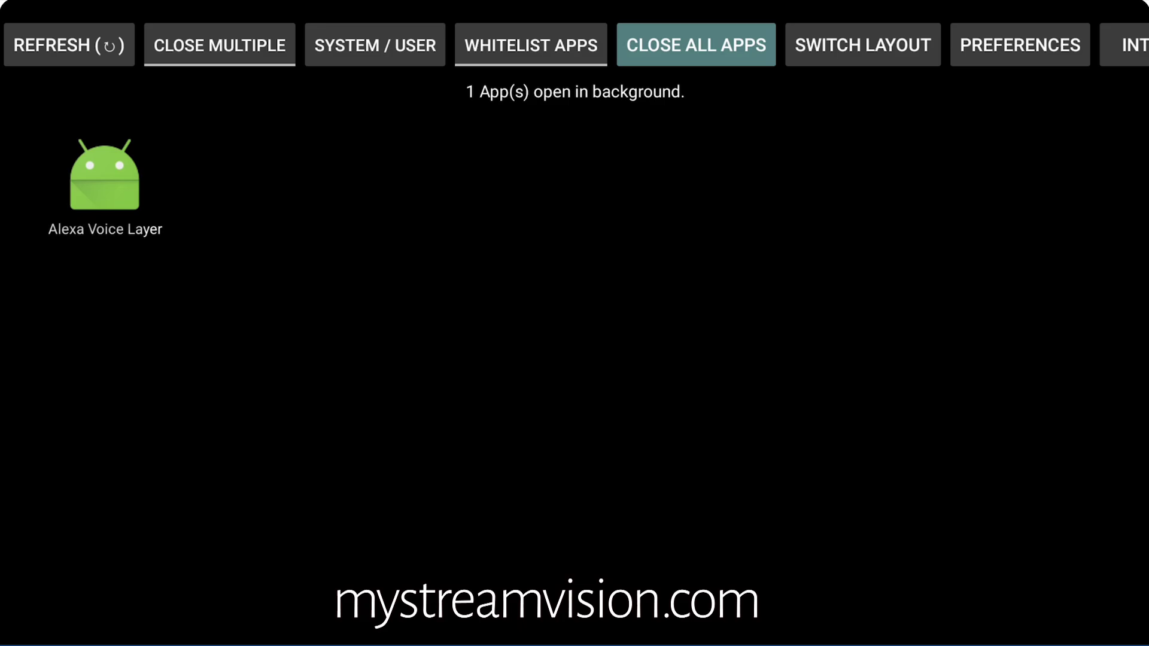
pyautogui.press('Escape')
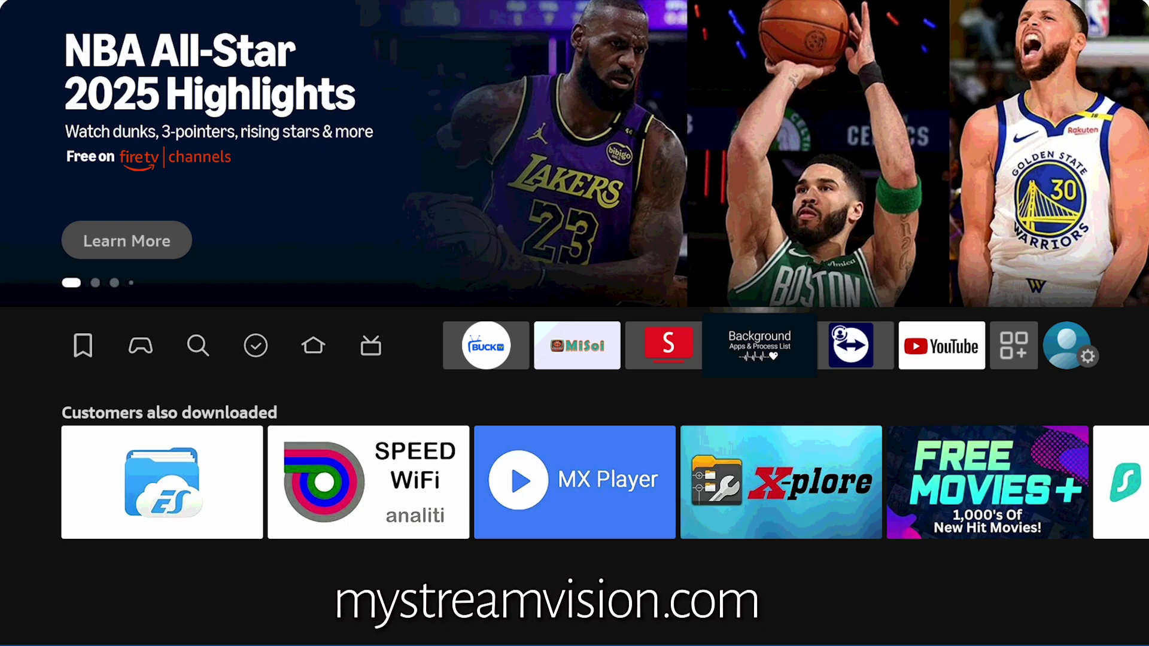
pyautogui.press('Escape')
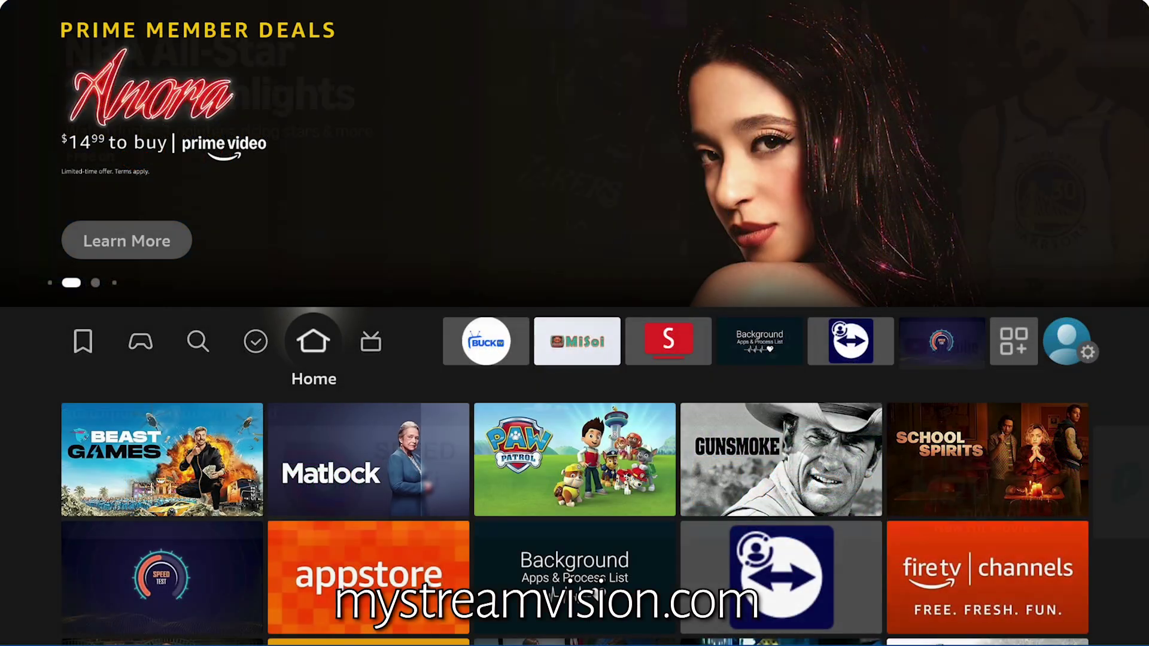
# - Open the speed test app from the home navigation bar and run the internet speed check again
pyautogui.press('Right')
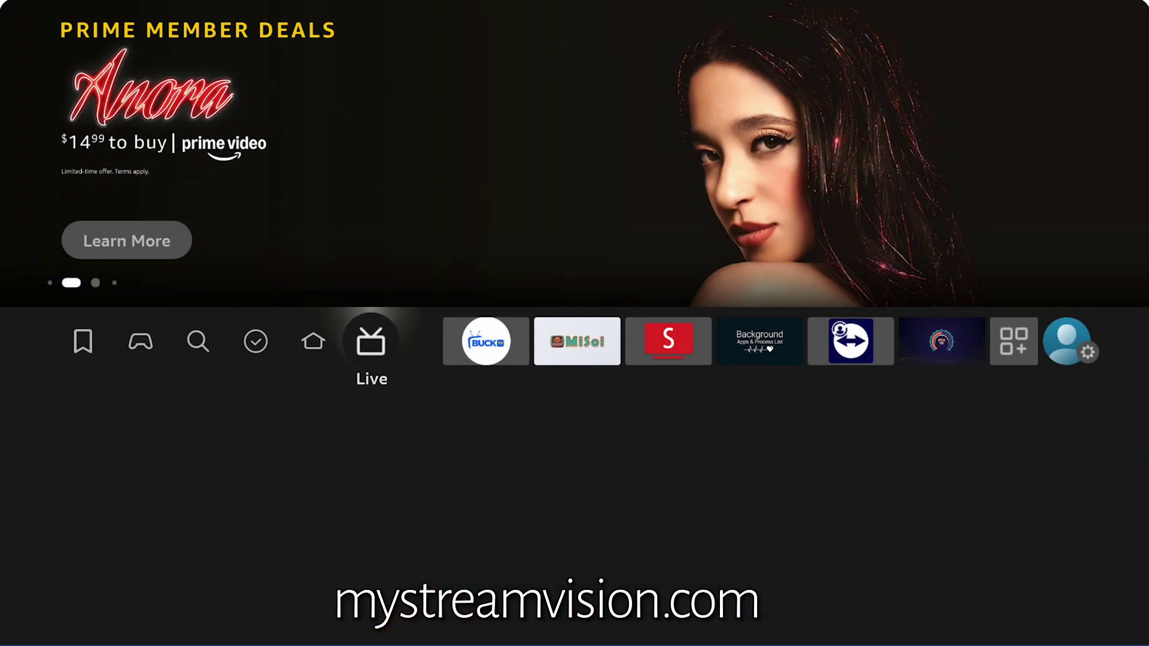
pyautogui.press('Right')
pyautogui.press('Right')
pyautogui.press('Right')
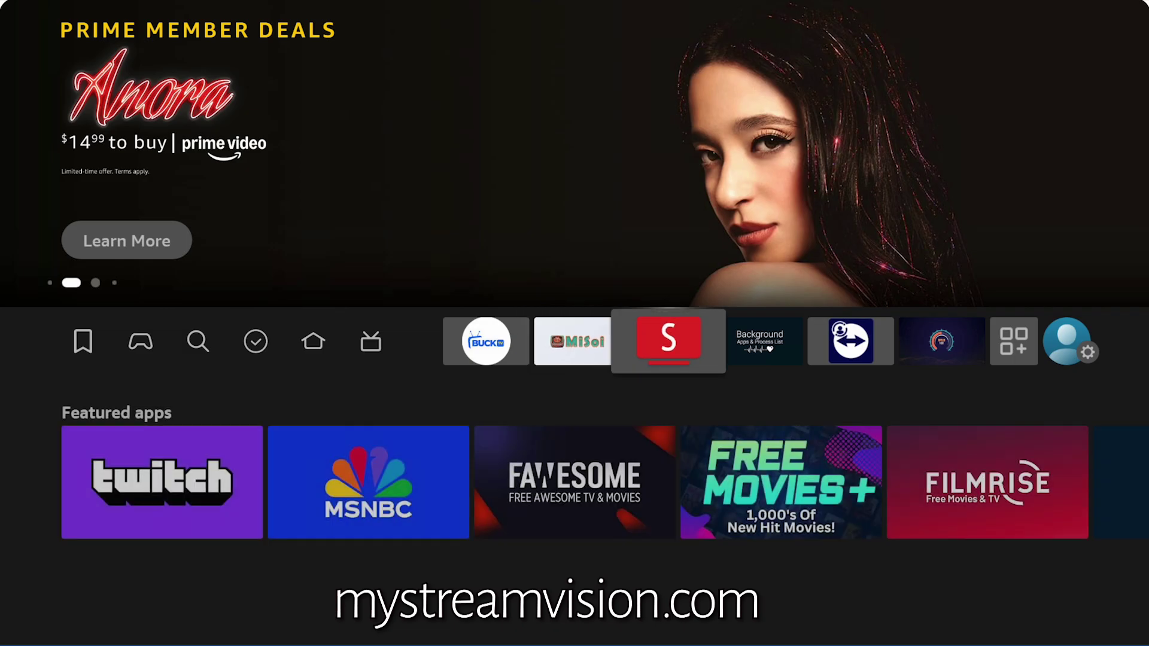
pyautogui.press('Right')
pyautogui.press('Right')
pyautogui.press('Right')
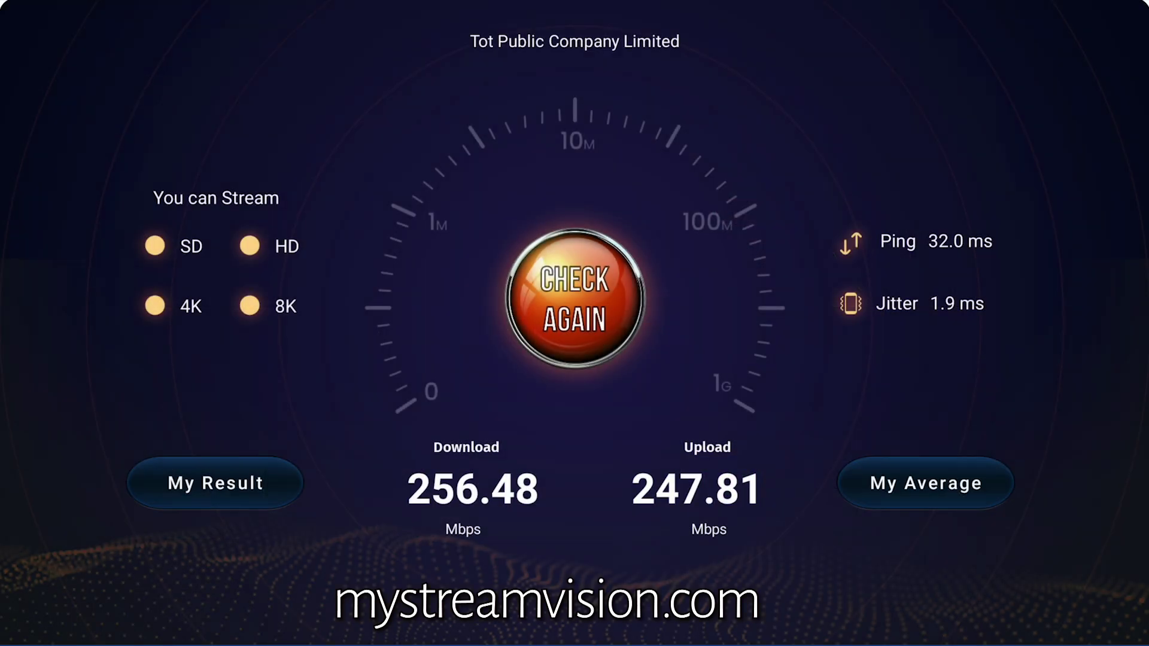
pyautogui.press('Return')
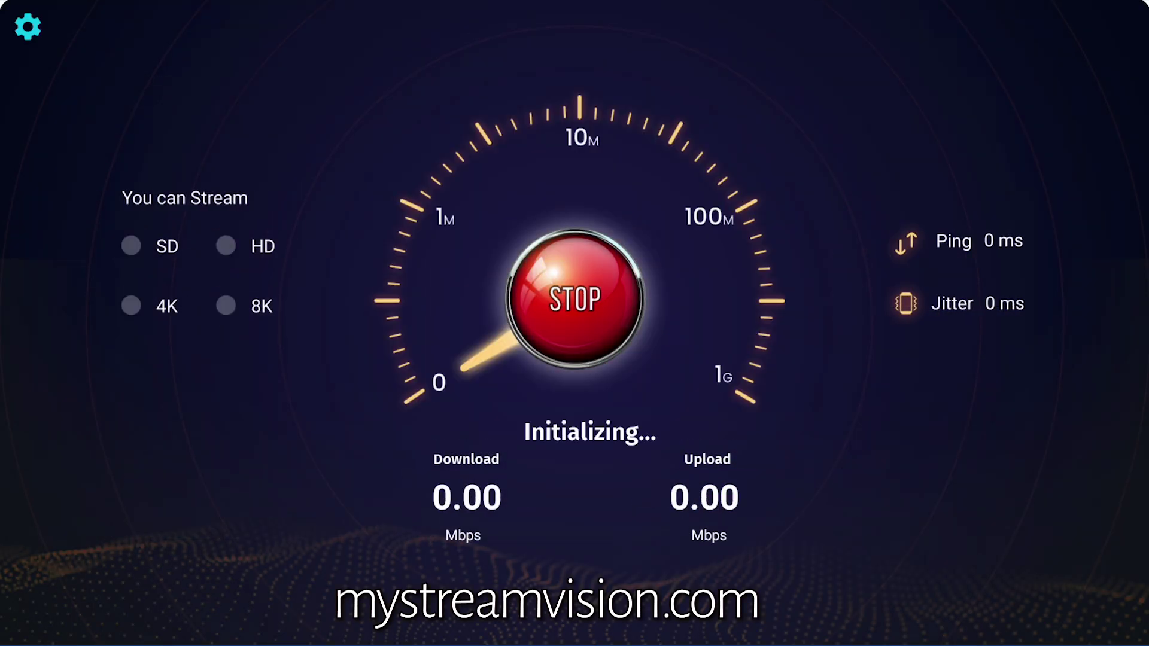